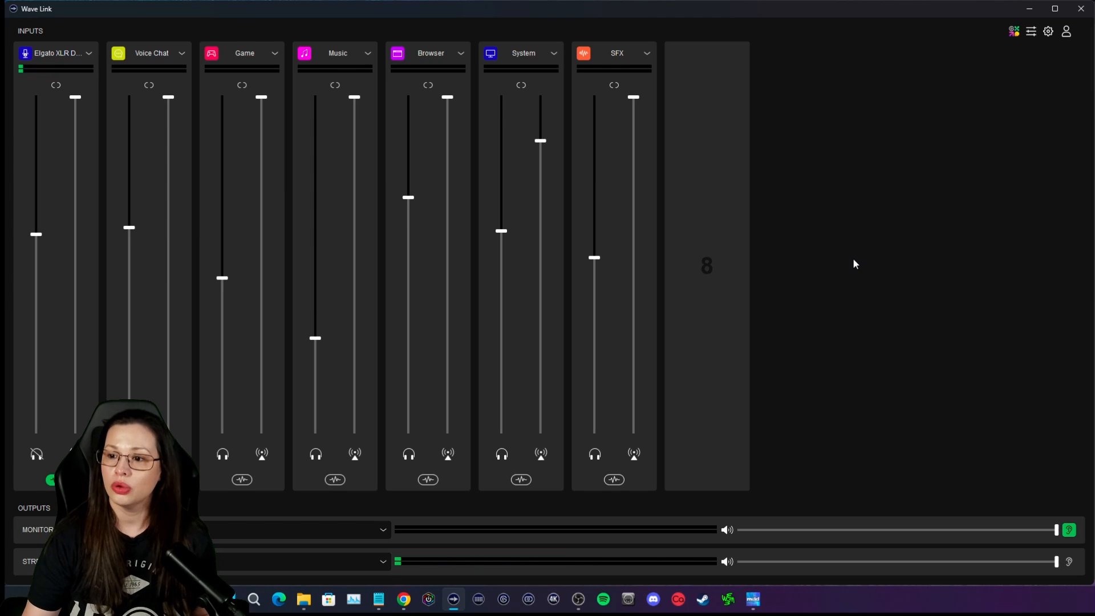
Step: Open the Windows volume mixer and review the system output and input devices and the list of apps
left_click(1032, 35)
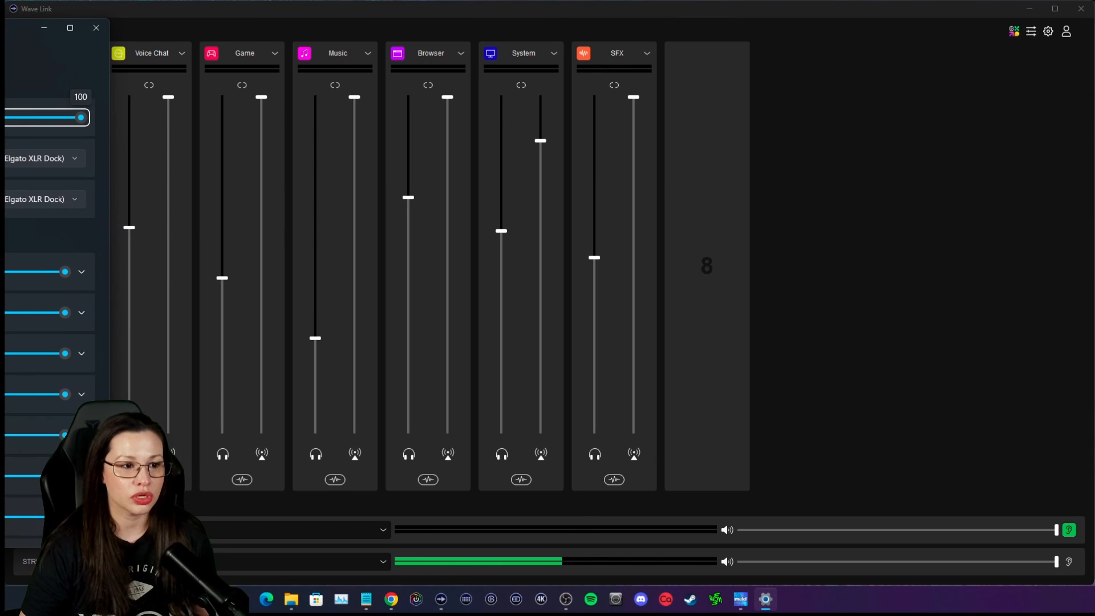
left_click_drag(20, 27, 679, 42)
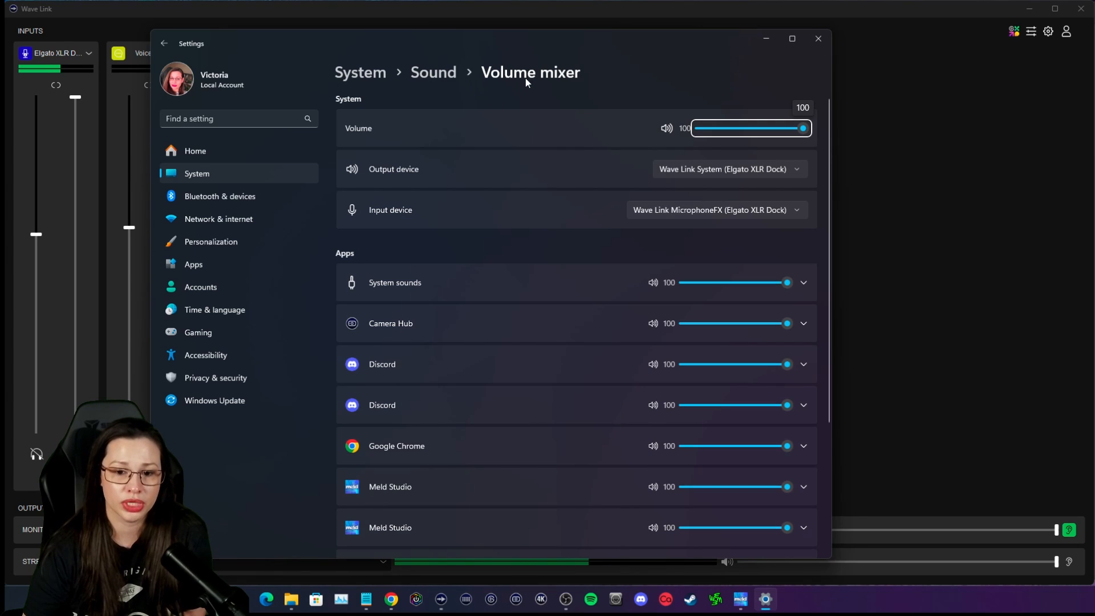
left_click(818, 38)
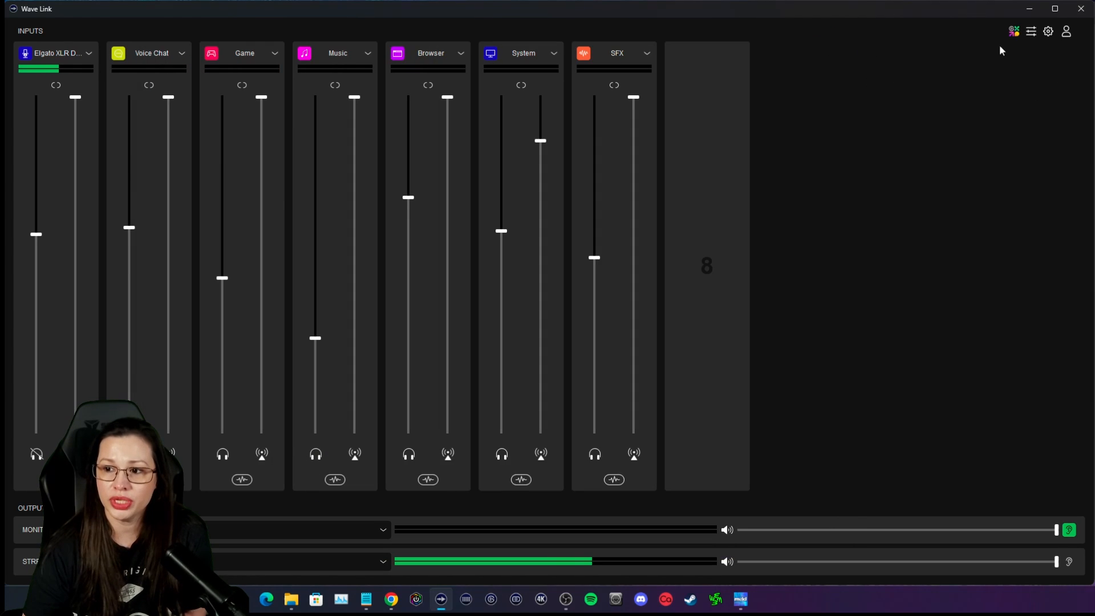
left_click(1032, 33)
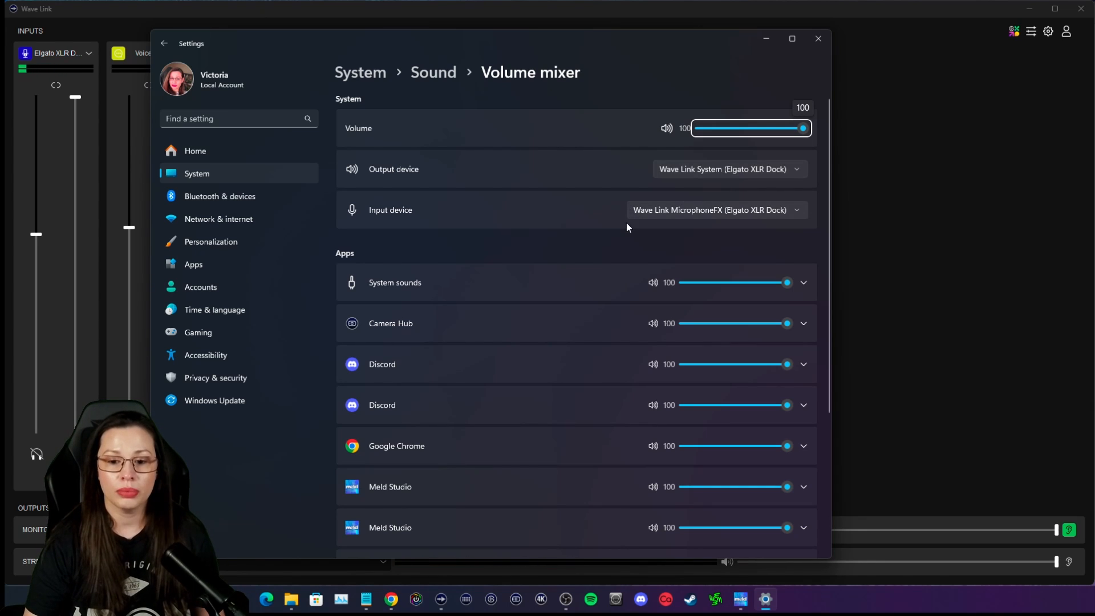
scroll(615, 216, "down", 3)
scroll(609, 200, "up", 1)
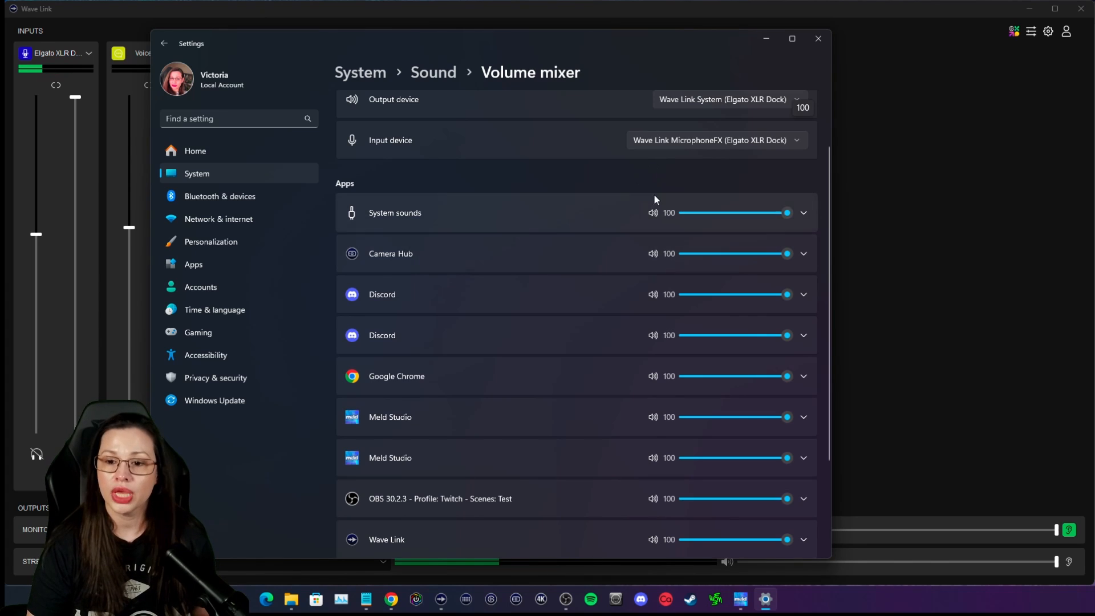
left_click(766, 39)
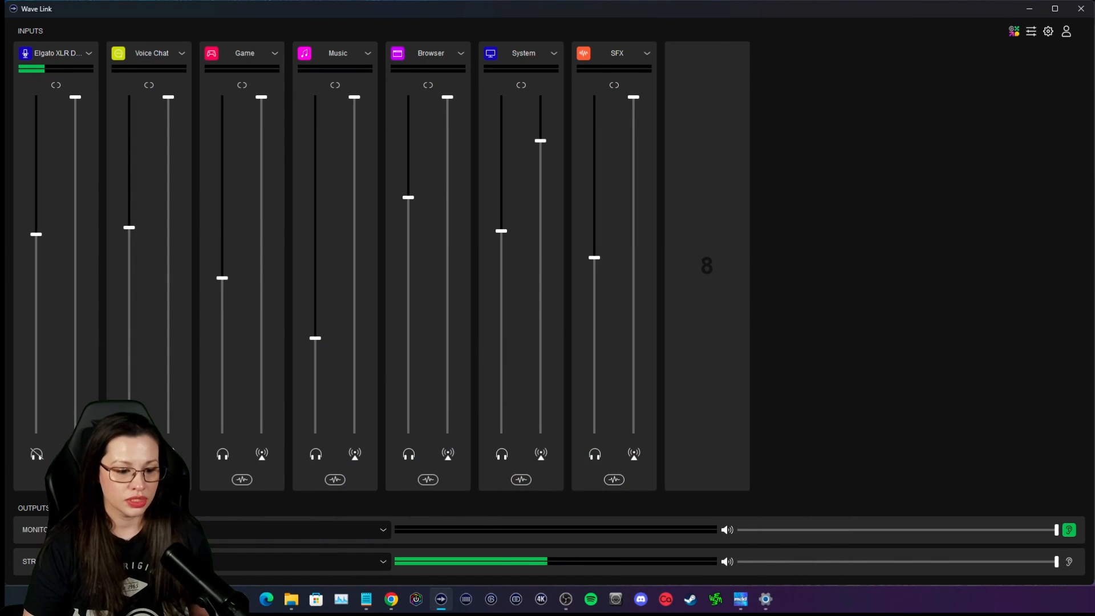
Step: Inspect the list of effects applied to the Elgato XLR Dock microphone input
left_click(55, 479)
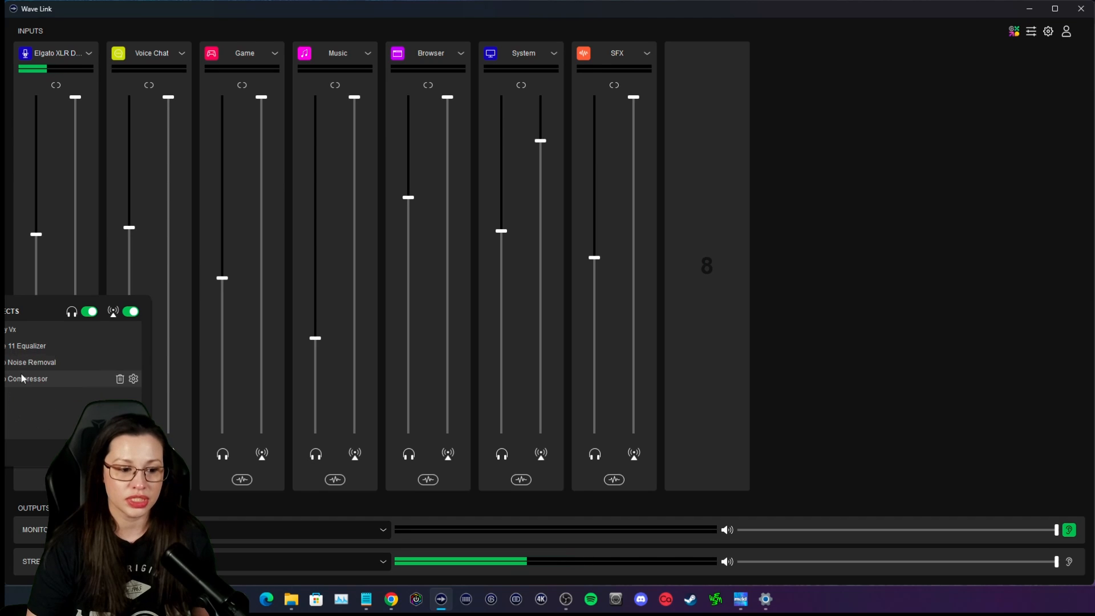
left_click(797, 384)
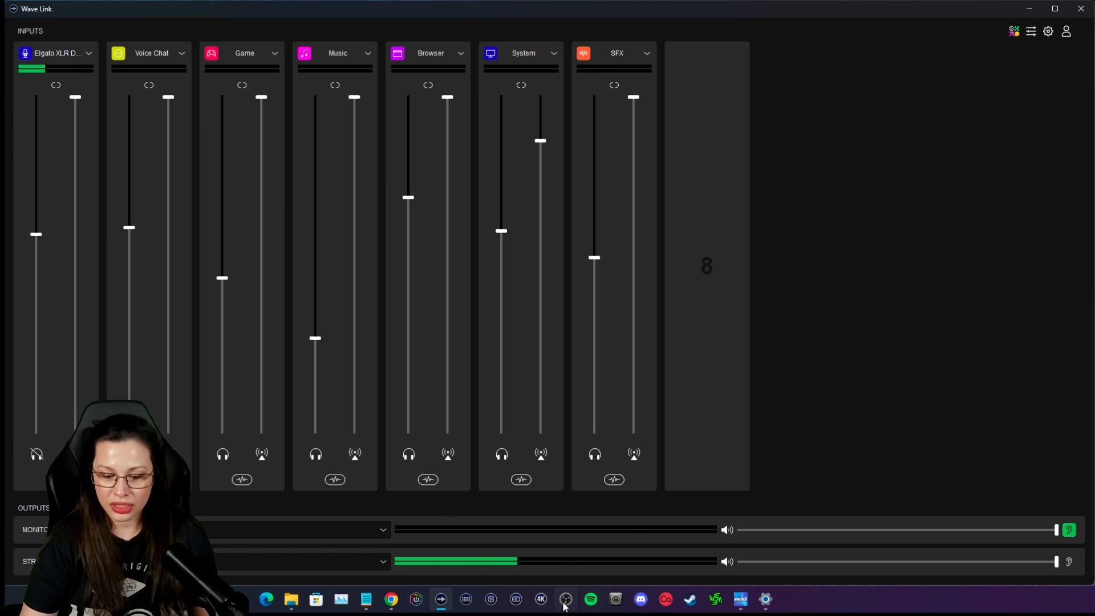
mouse_move(565, 598)
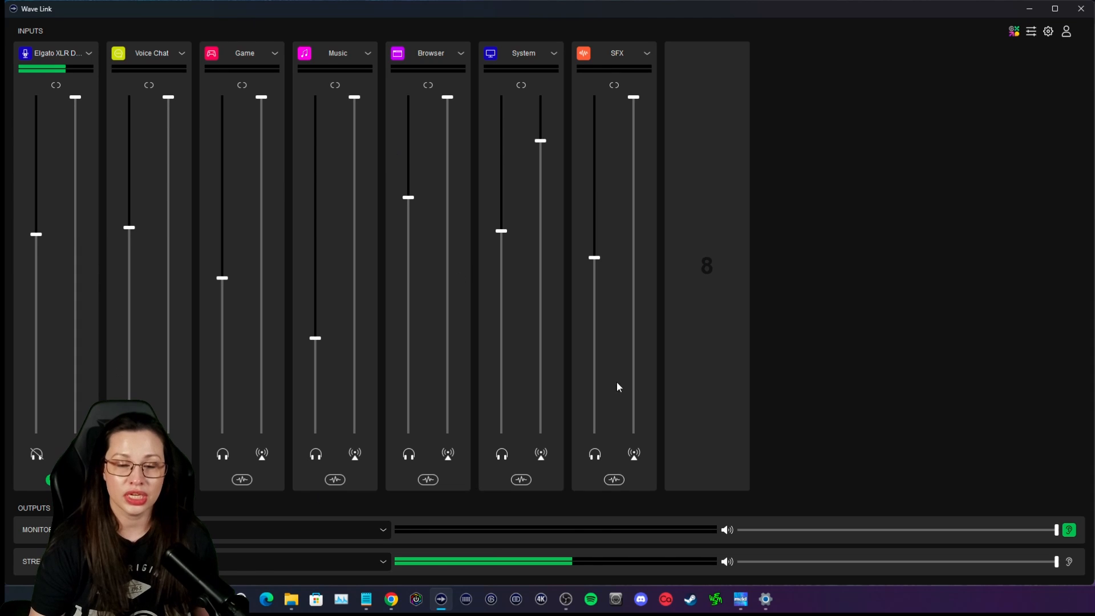
mouse_move(735, 323)
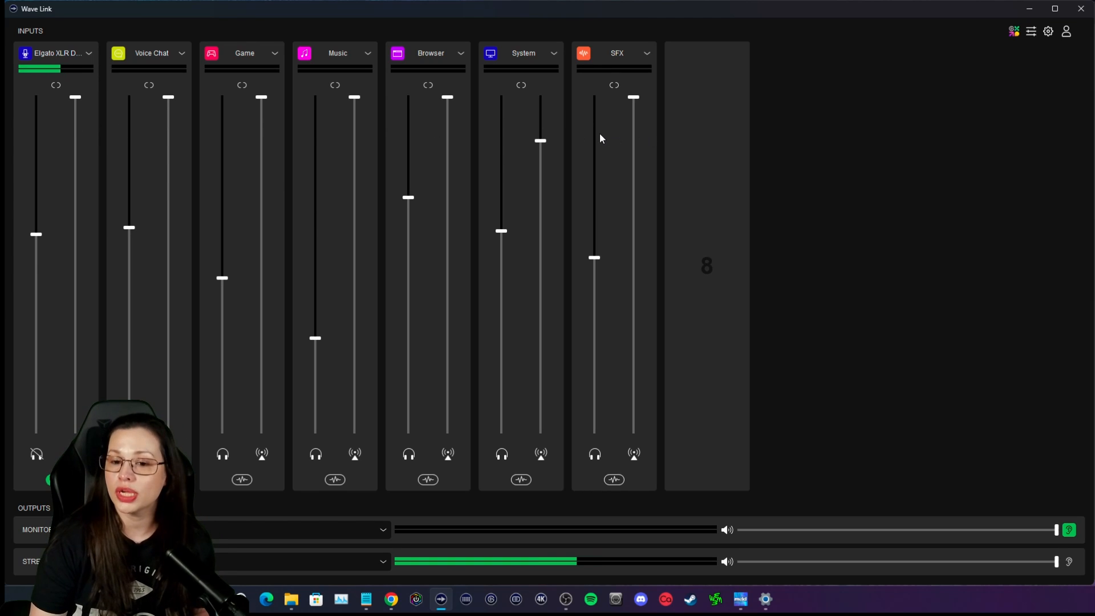
mouse_move(600, 134)
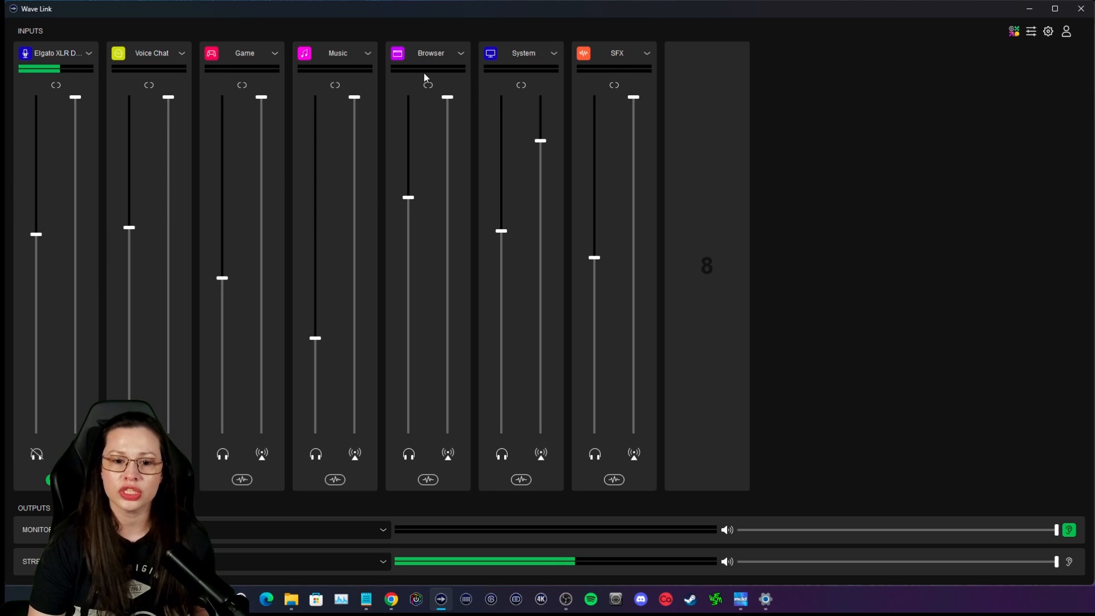
mouse_move(413, 108)
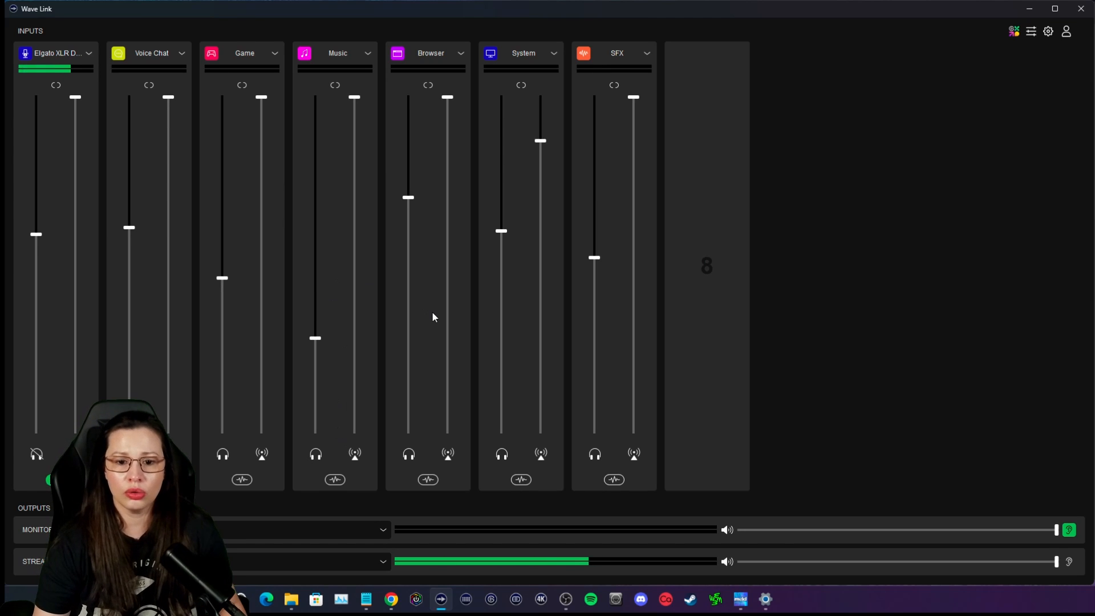
Step: Review the SFX input's settings and enable Route to MicrophoneFX for it
left_click(649, 53)
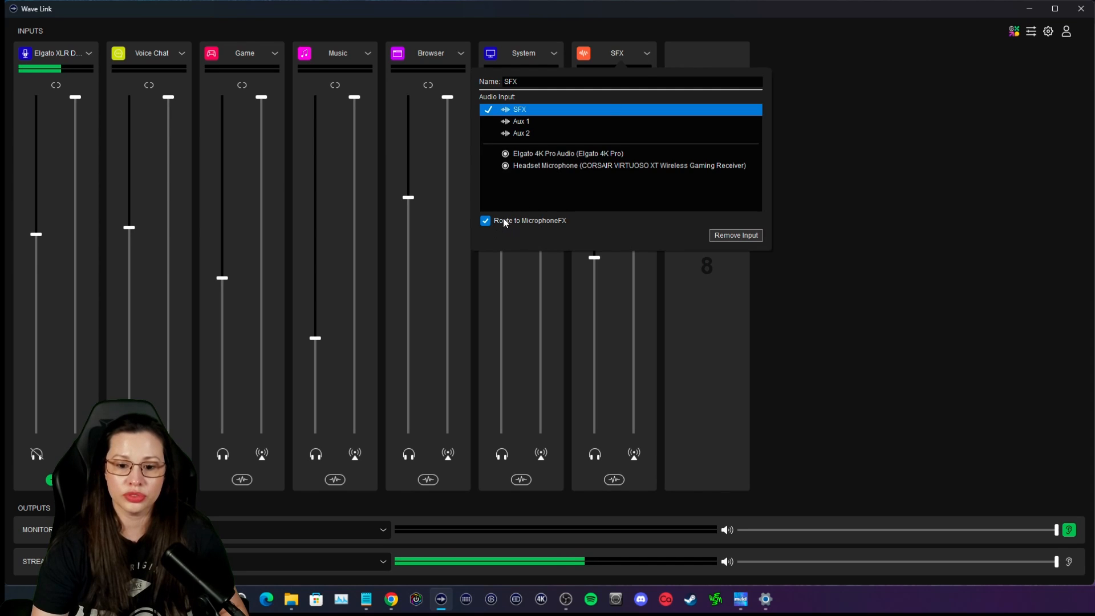
left_click(907, 175)
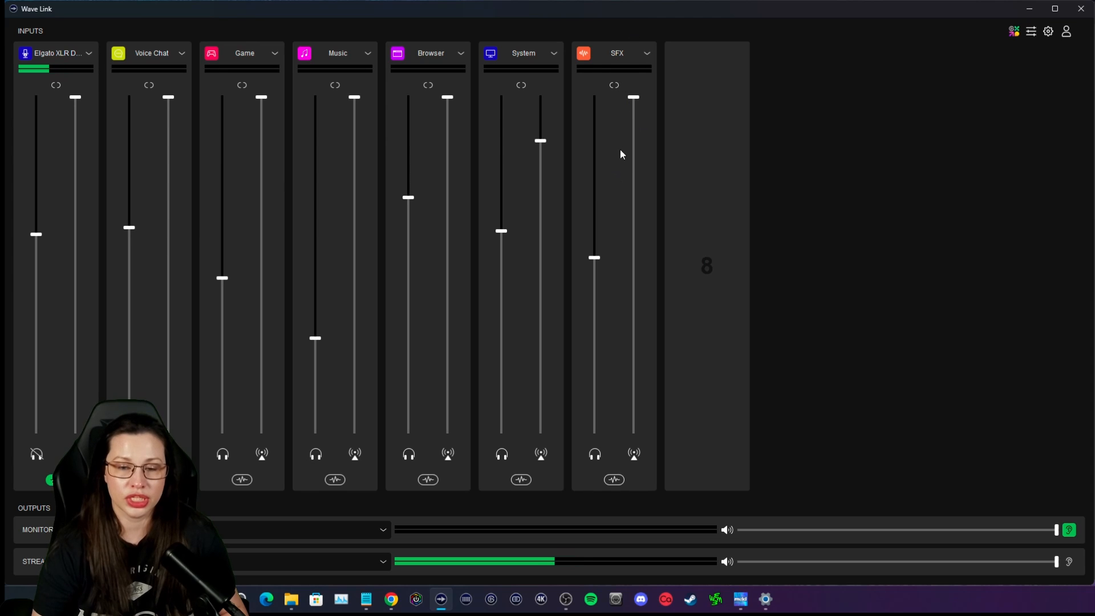
left_click(634, 54)
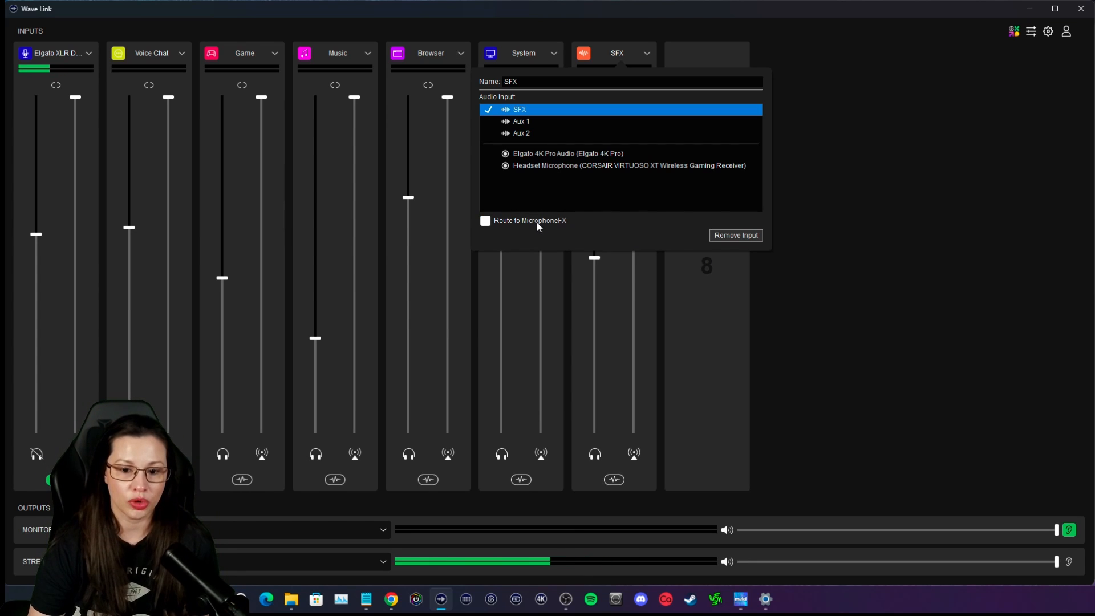
left_click(537, 221)
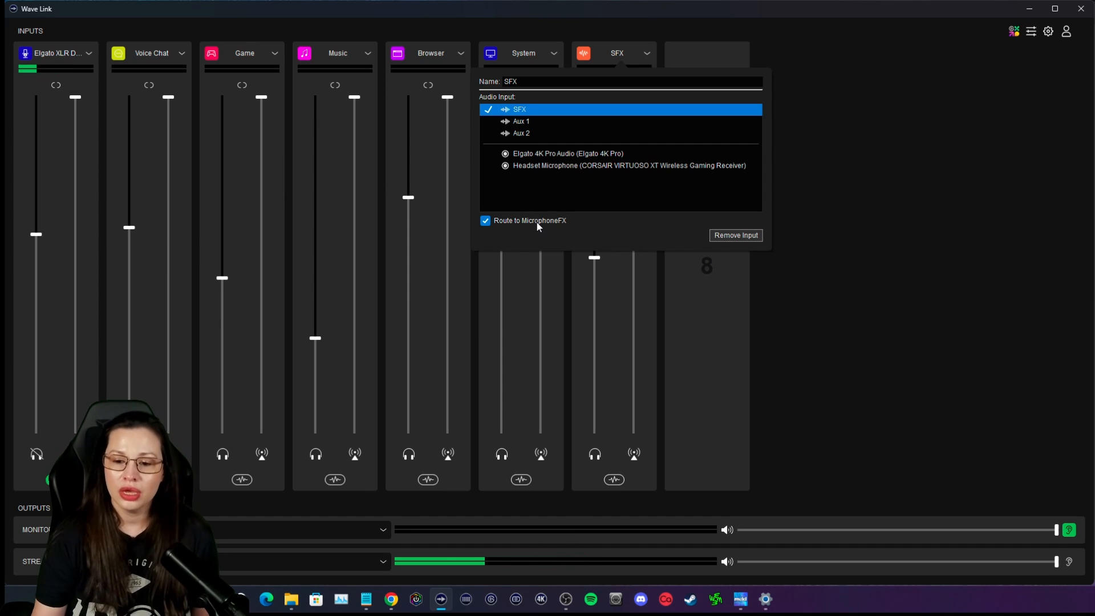
left_click(821, 200)
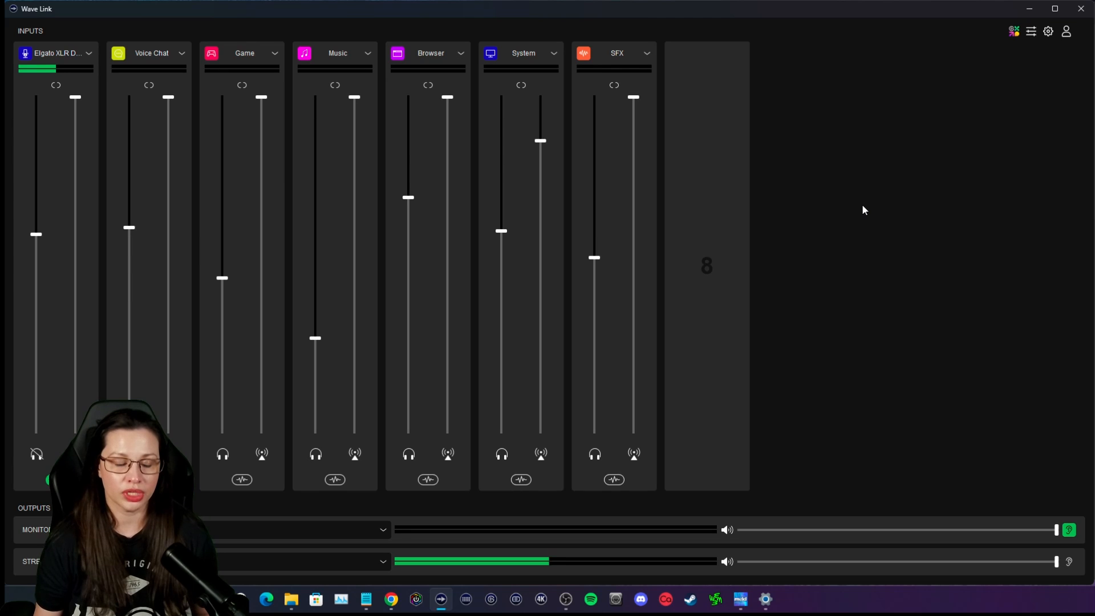
left_click(649, 52)
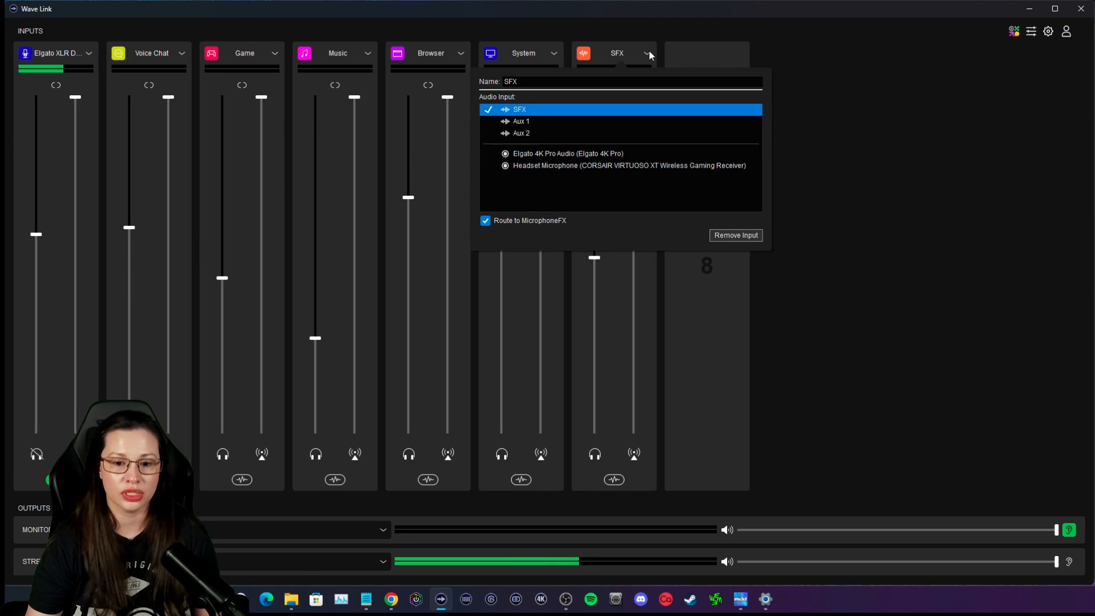
left_click(870, 137)
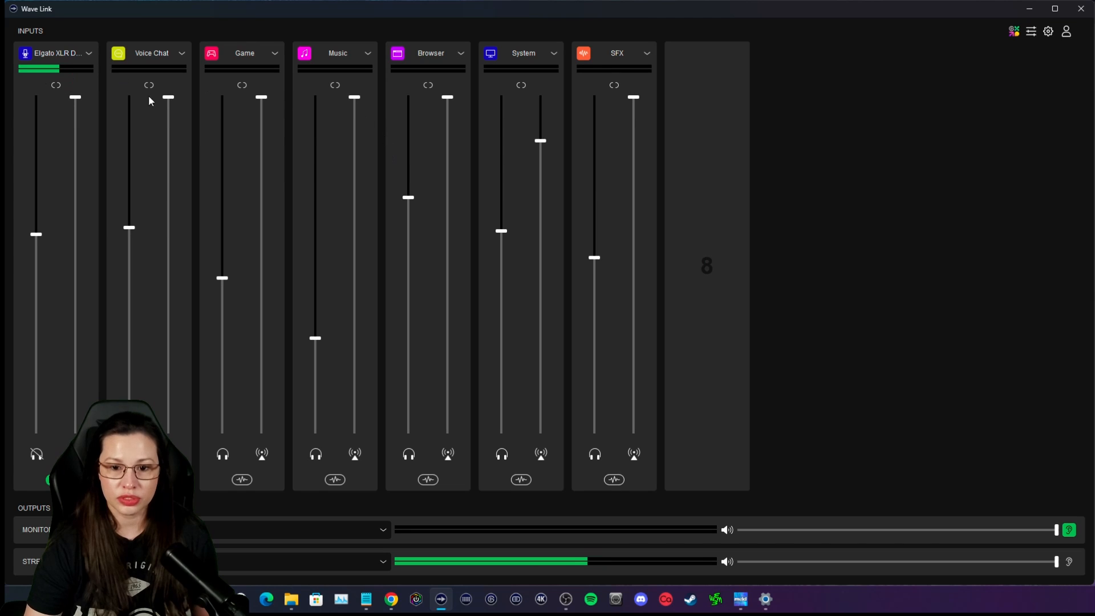
Step: Close Wave Link and, in OBS, add an Audio Input Capture named "Mic FX" using the Wave Link MicrophoneFX (Elgato XLR Dock) device
left_click(1080, 9)
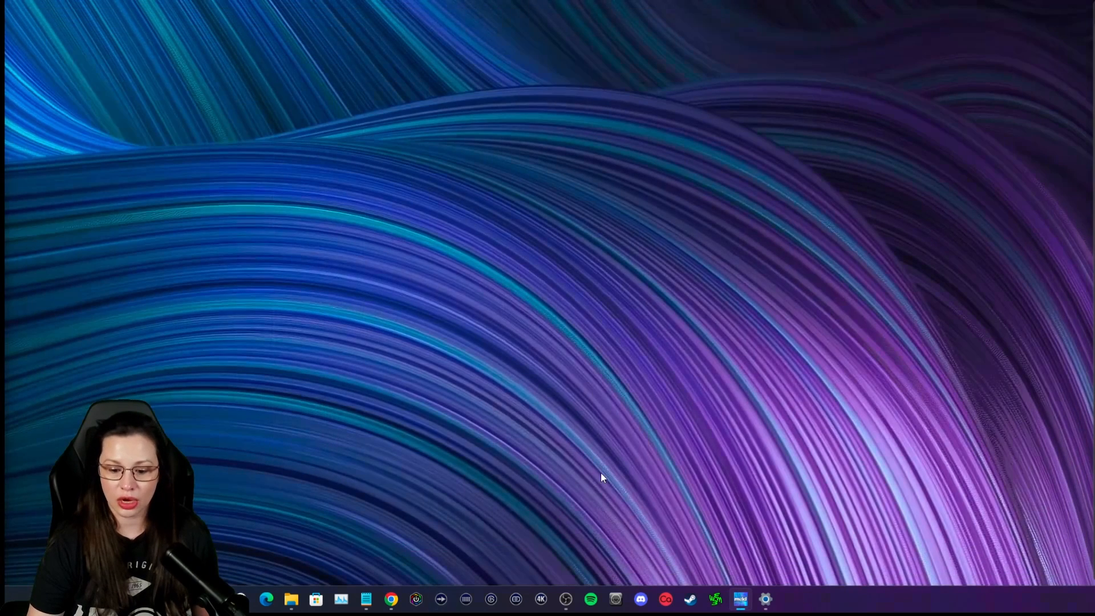
left_click(564, 599)
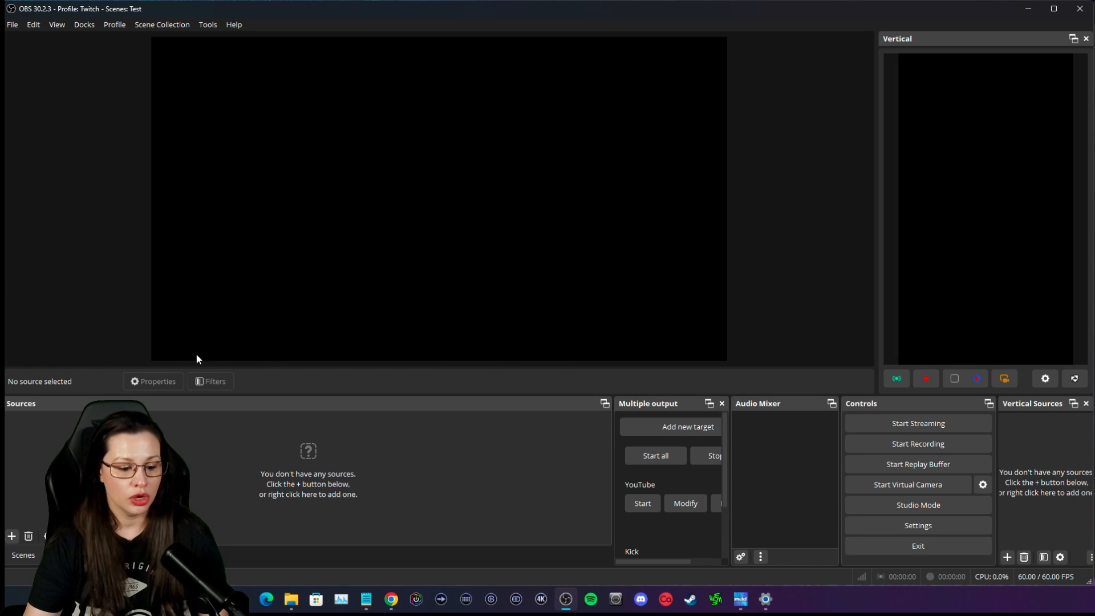
left_click(12, 536)
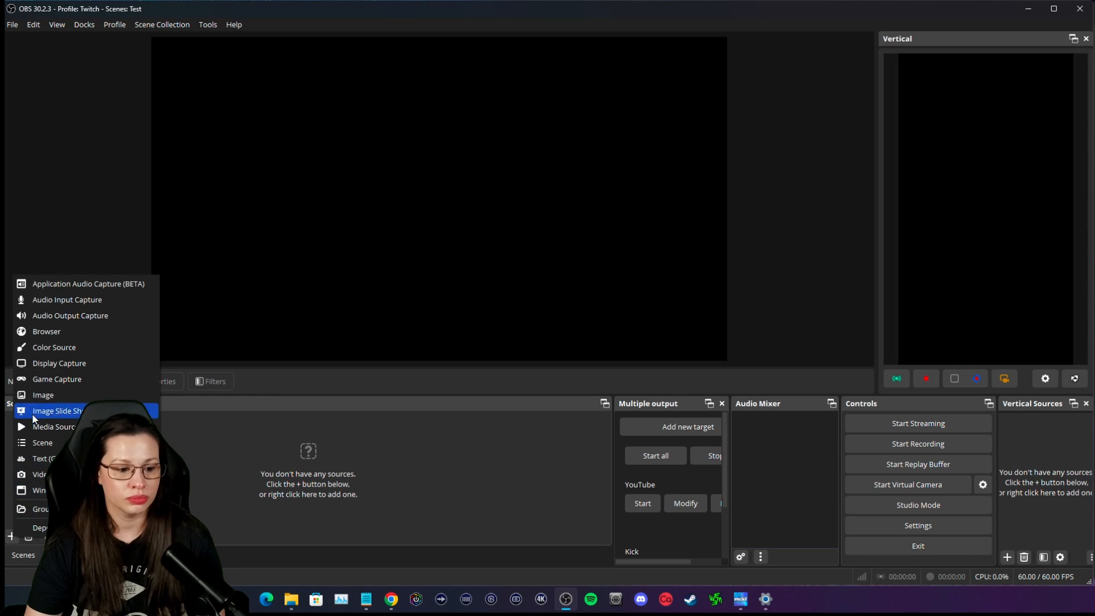
left_click(74, 307)
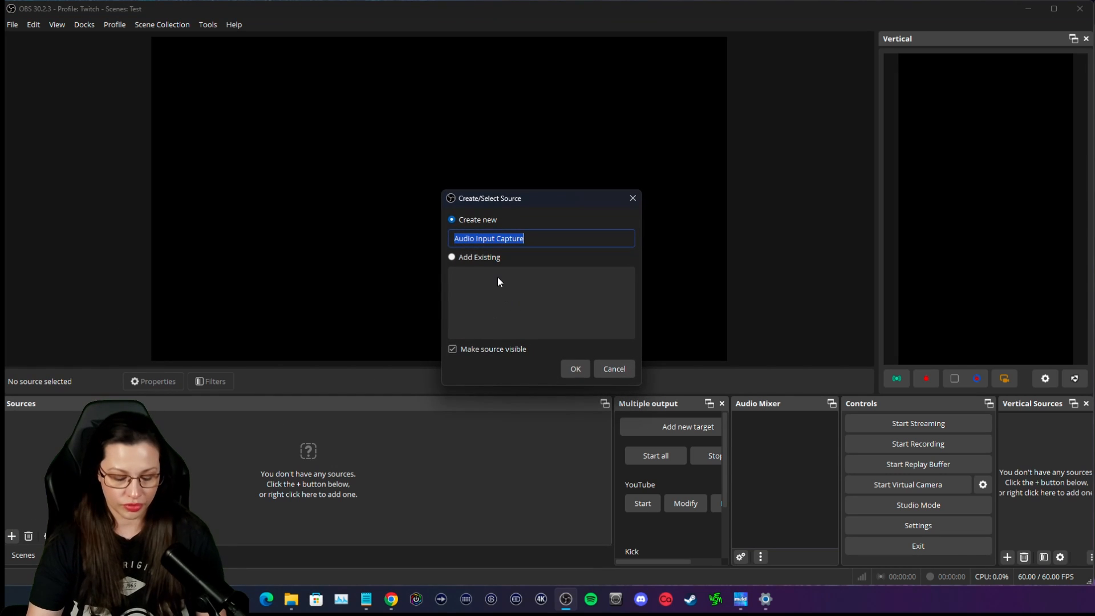
type("Mic FX")
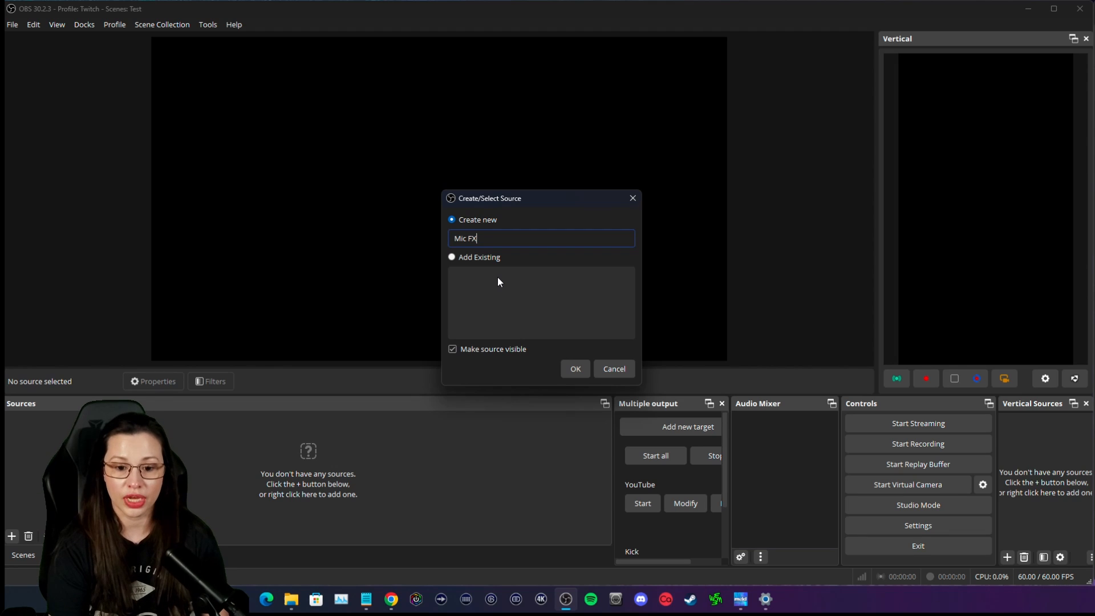
left_click(572, 369)
left_click(542, 120)
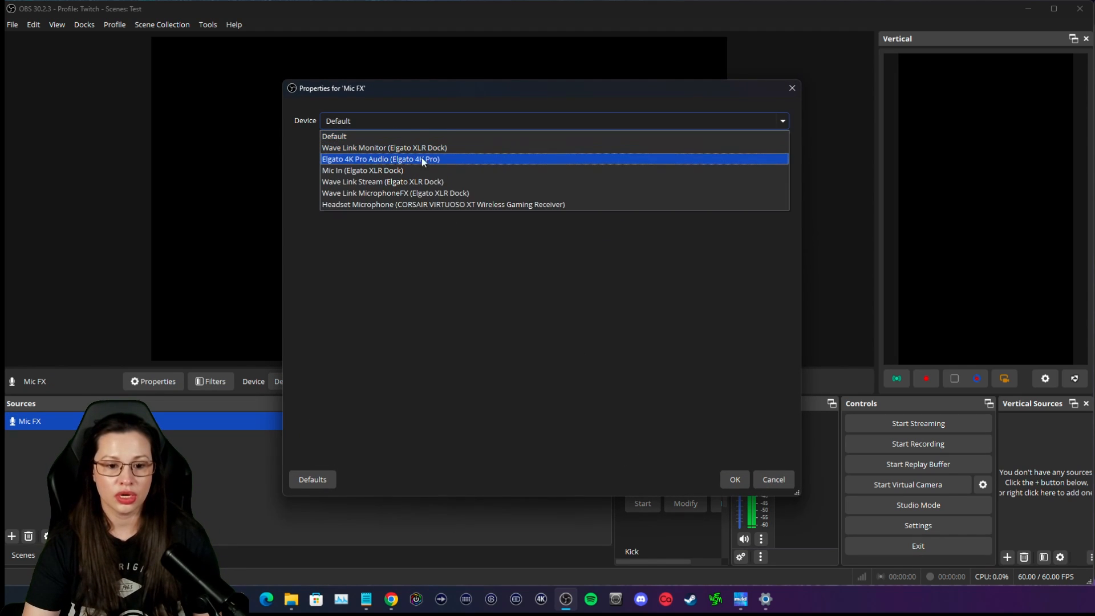
left_click(425, 193)
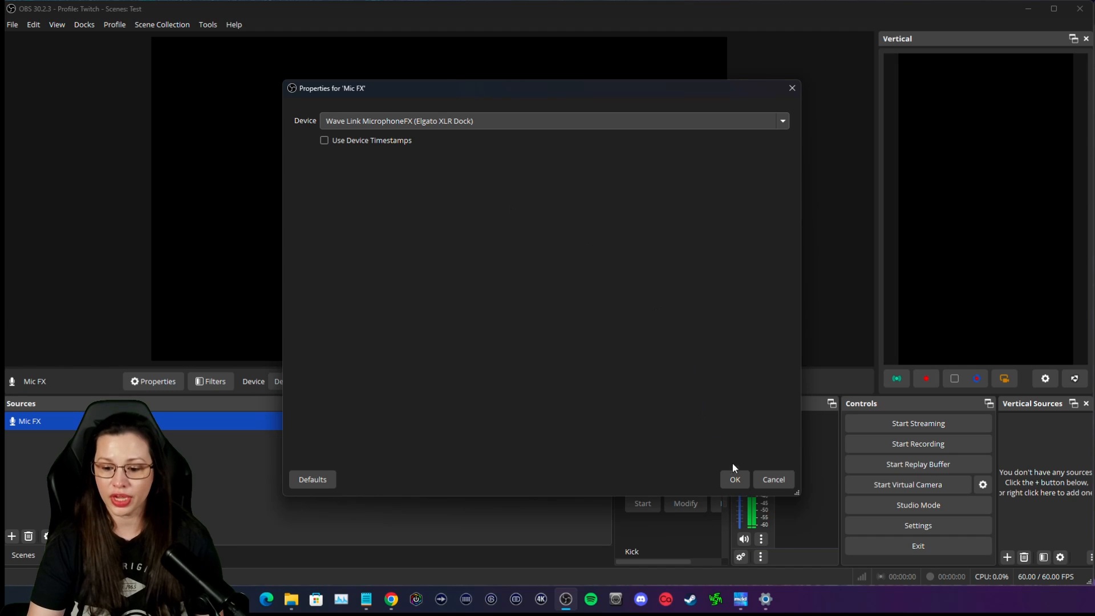
left_click(733, 479)
Step: Add an Audio Output Capture source named "Game" using the Wave Link Game (Elgato XLR Dock) device
left_click(11, 536)
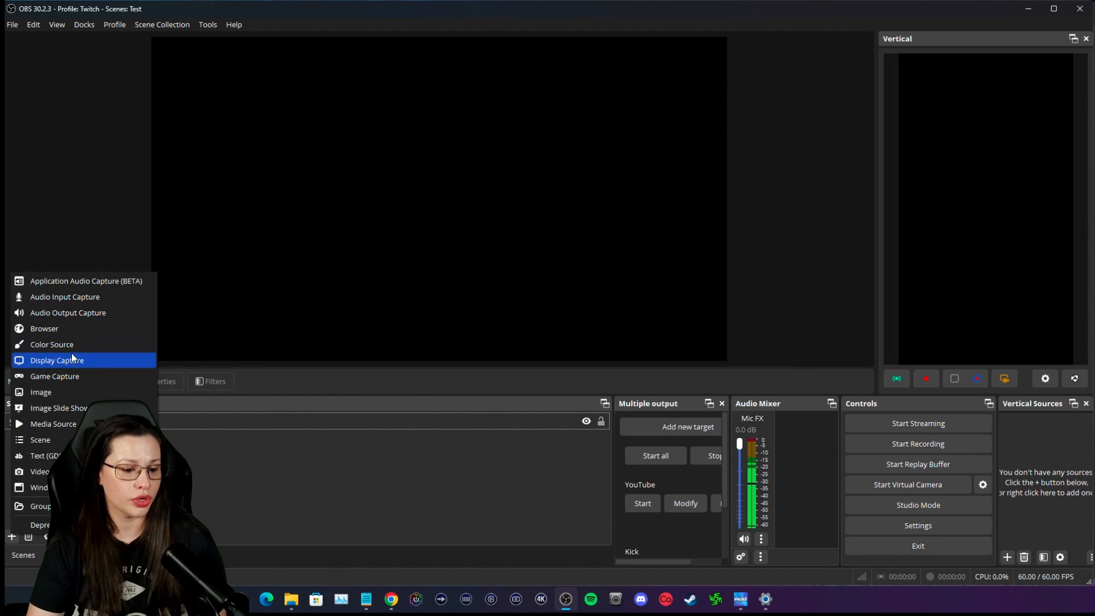
left_click(60, 315)
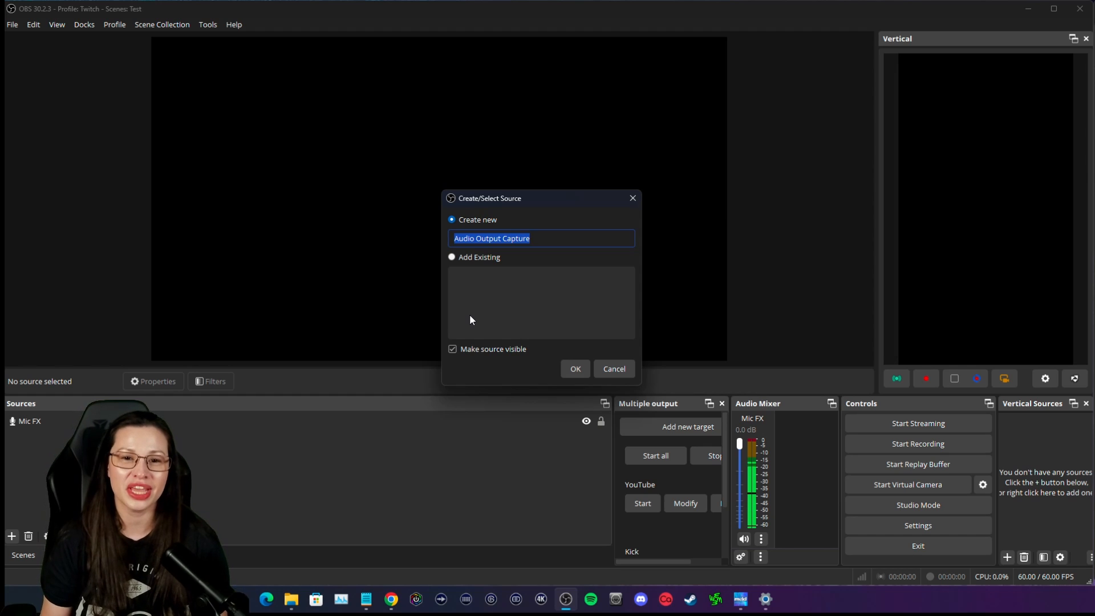
type("Game")
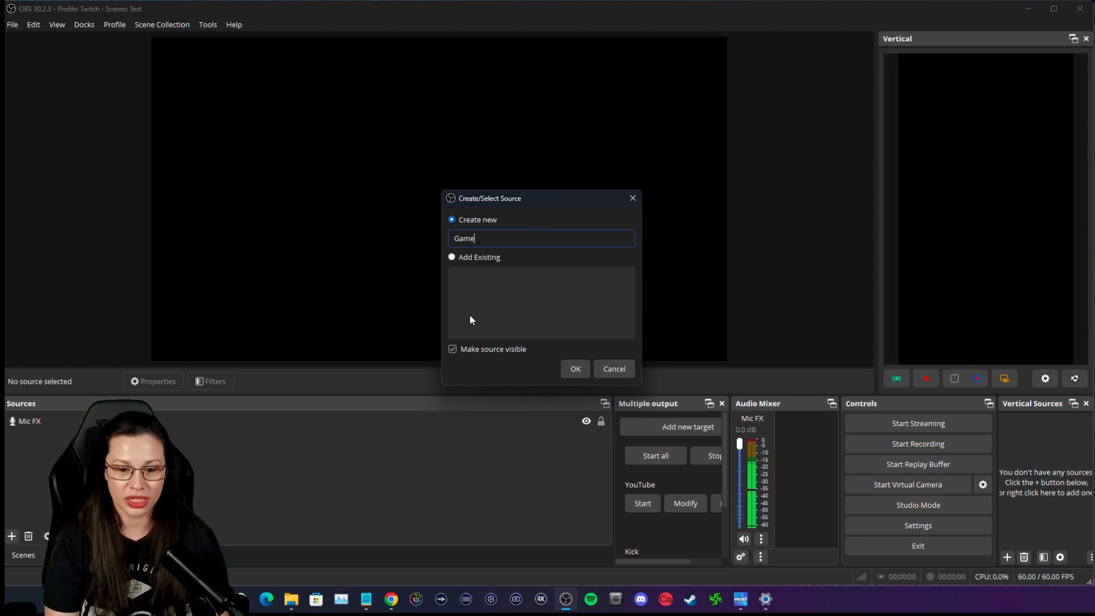
left_click(575, 370)
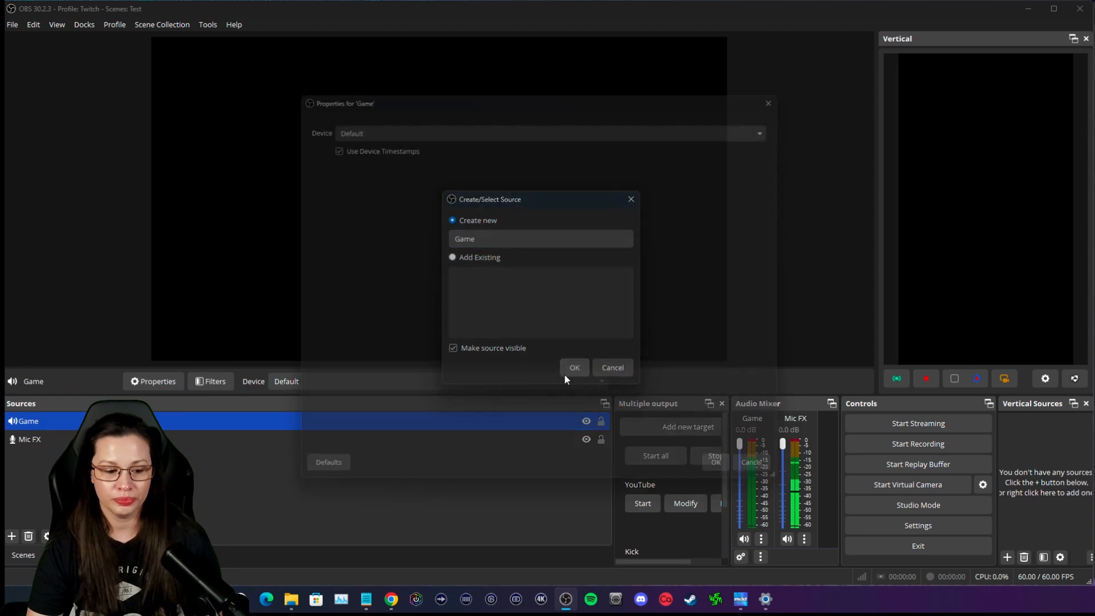
left_click(450, 124)
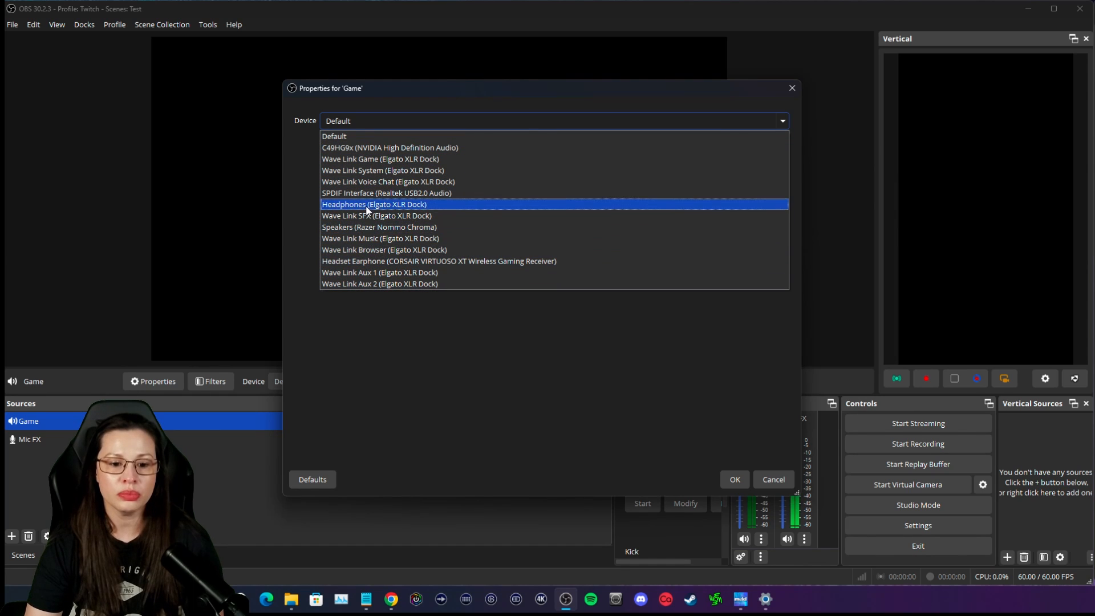
left_click(374, 159)
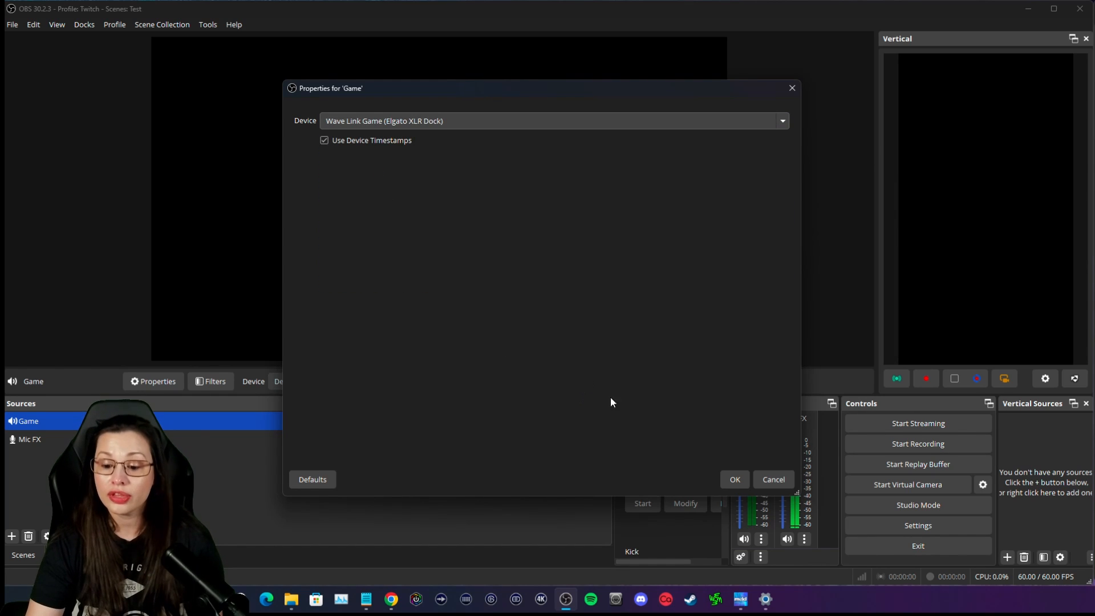
left_click(736, 478)
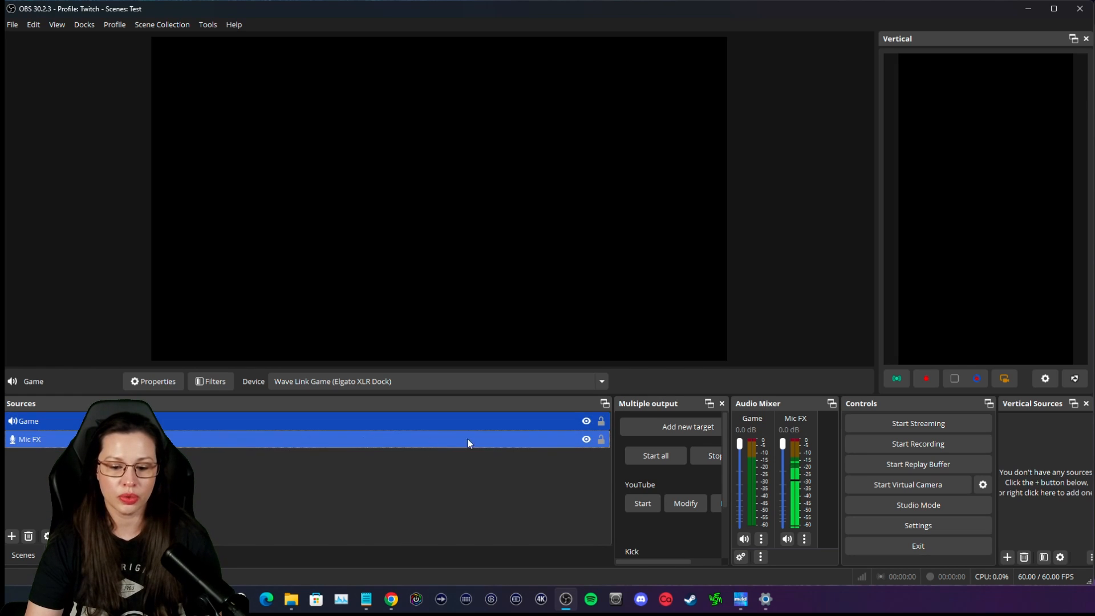
Step: Lock the Game and Mic FX sources and detach the Audio Mixer as a floating window over the preview
left_click(601, 421)
left_click(601, 438)
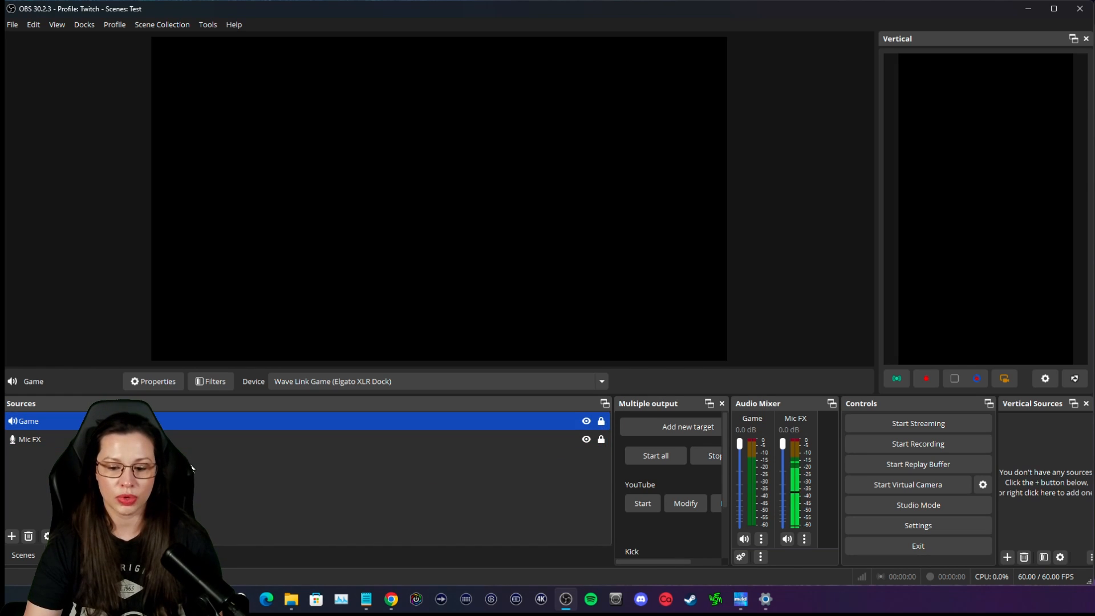
left_click_drag(757, 406, 190, 119)
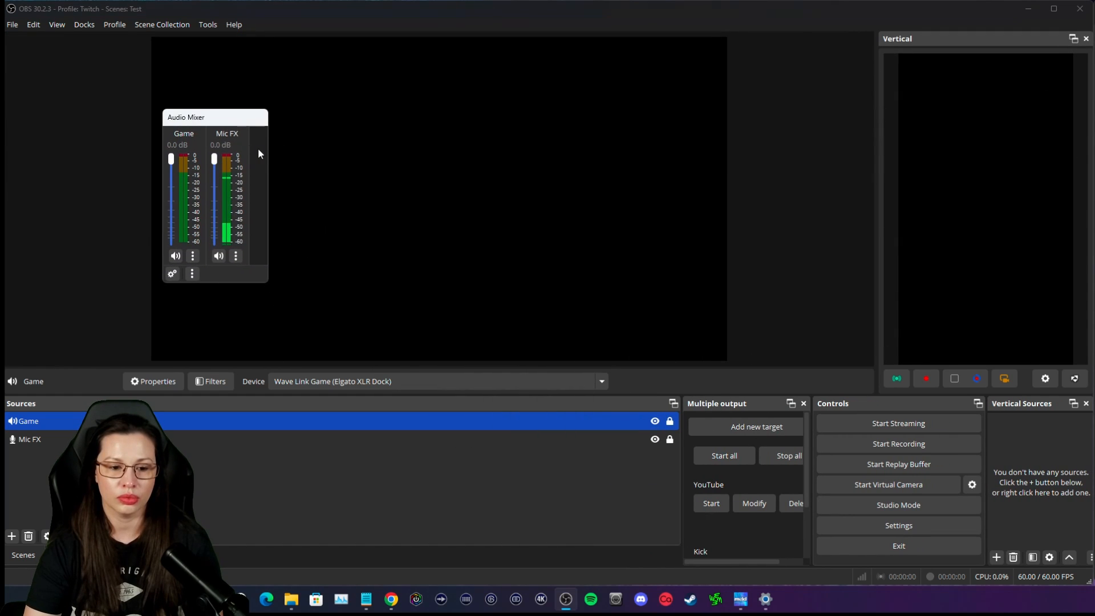
Step: Enlarge the floating Audio Mixer in width and height so it covers most of the preview
left_click_drag(269, 156, 649, 193)
left_click_drag(374, 112, 367, 46)
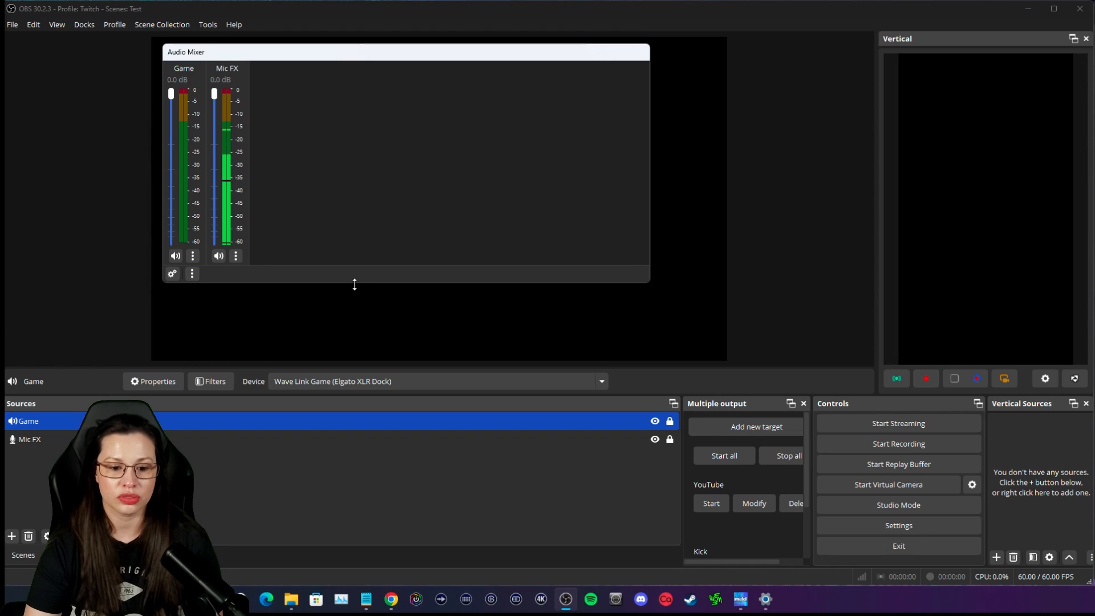
left_click_drag(354, 283, 352, 345)
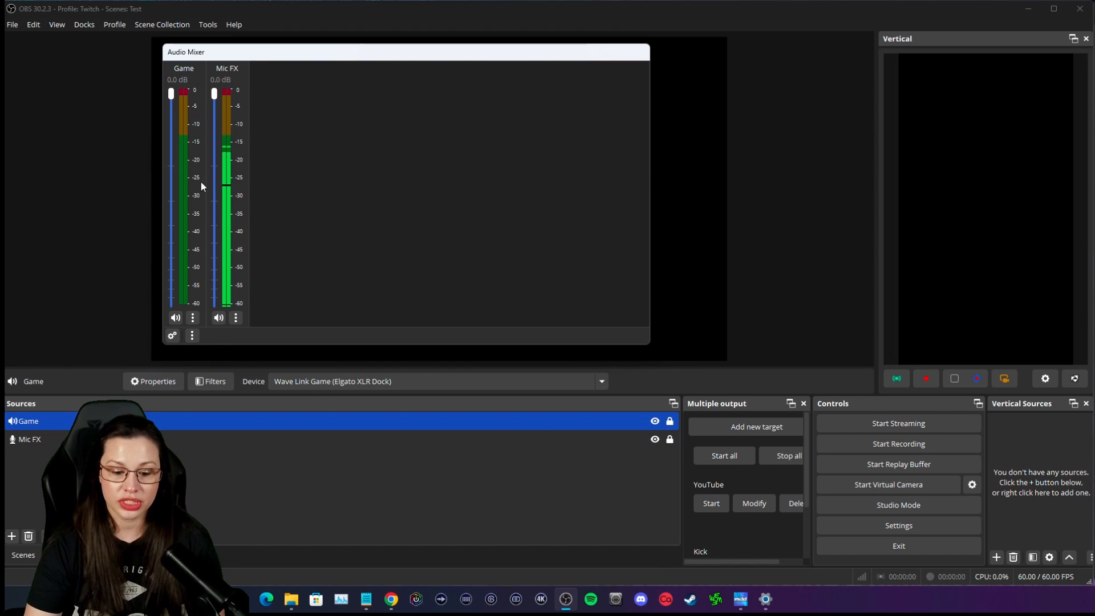
Step: Switch to Stream Deck, find the OBS dial actions by searching "obs", and assign Audio Mixer Volume to the first dial
left_click(447, 598)
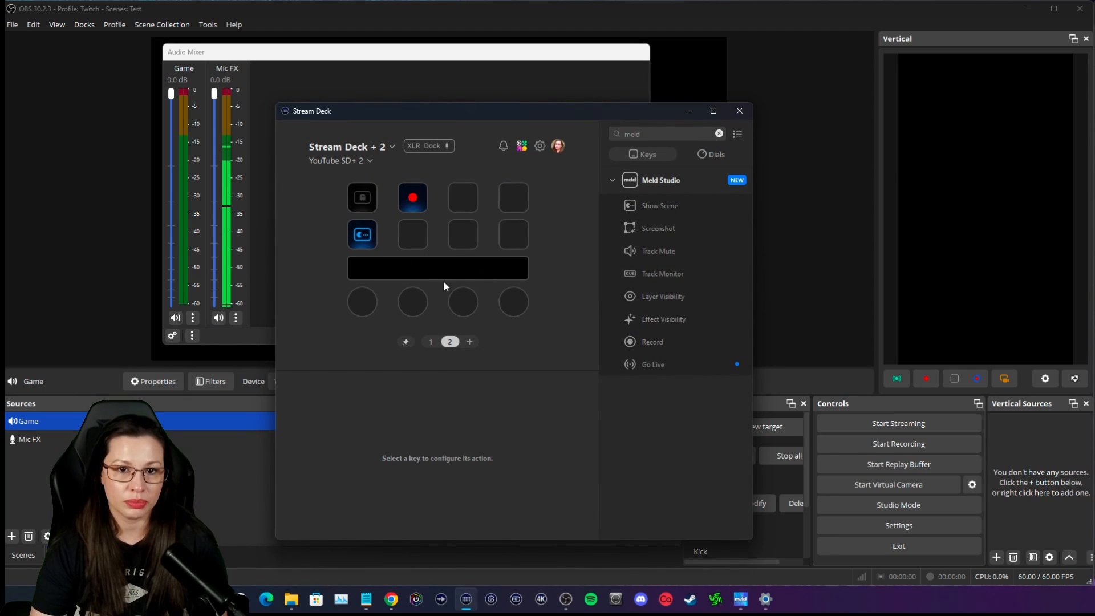
left_click(719, 134)
type("obs")
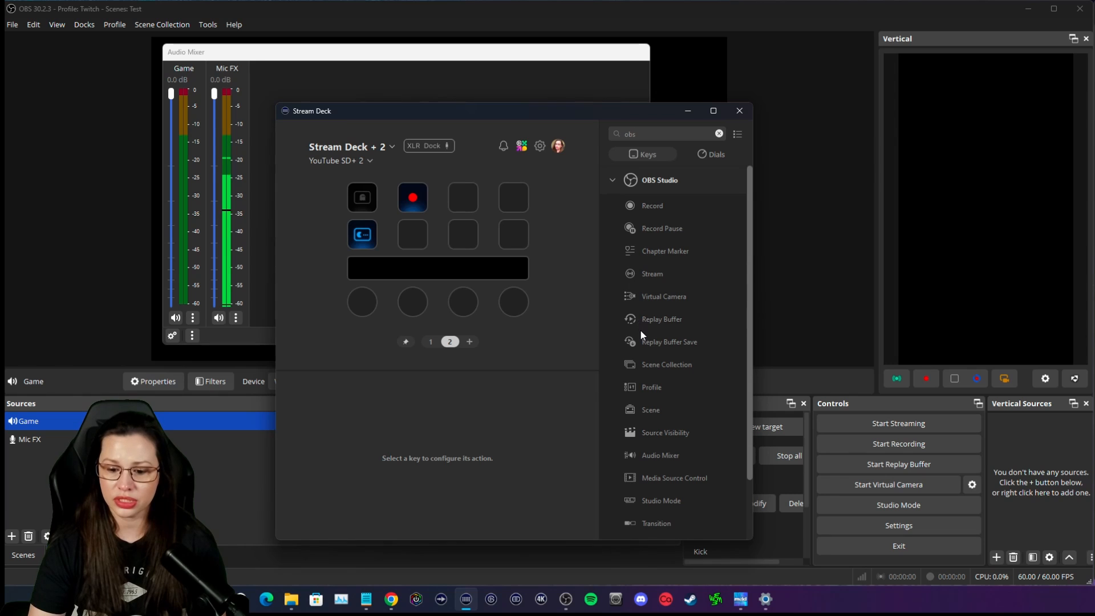
scroll(641, 328, "down", 3)
left_click(704, 157)
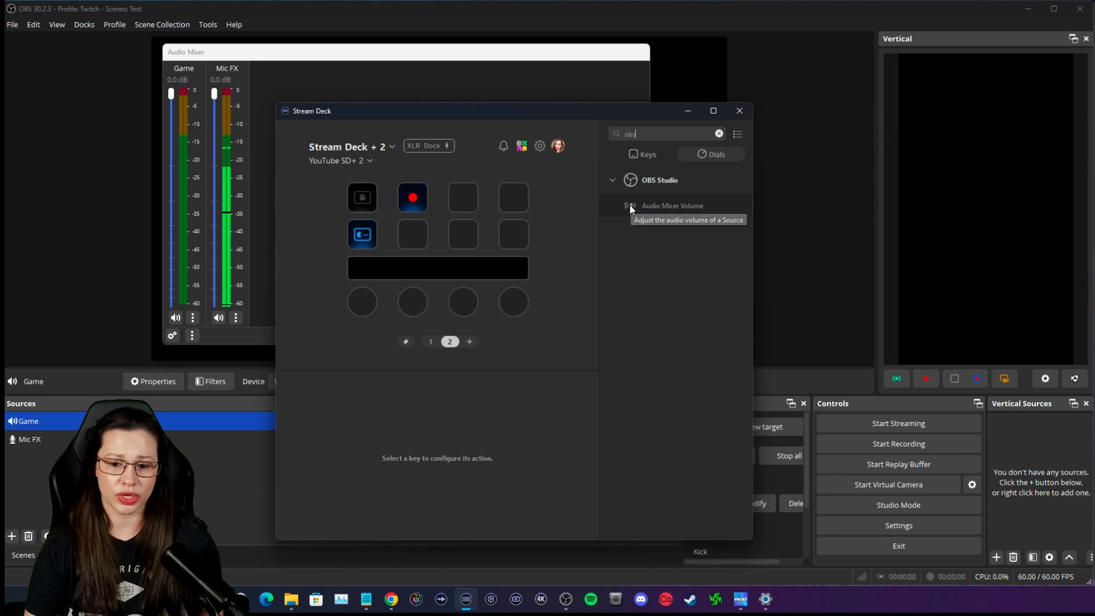
left_click_drag(629, 204, 363, 300)
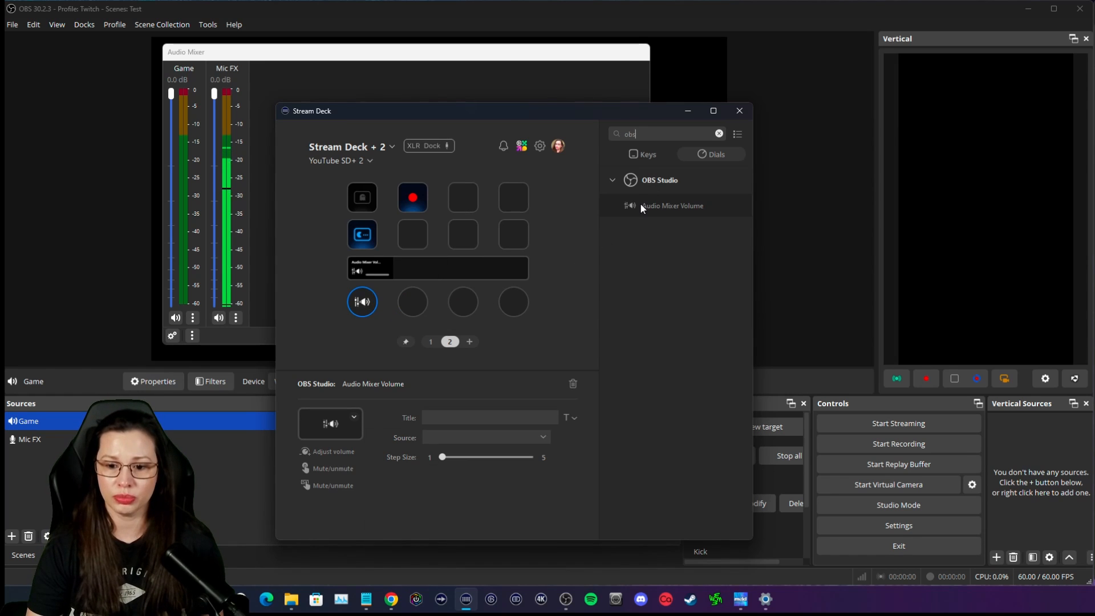
Step: Try the OBS Audio Mixer action with type Adjust on the top row's third key, and delete it from the key
left_click(653, 155)
scroll(650, 386, "down", 2)
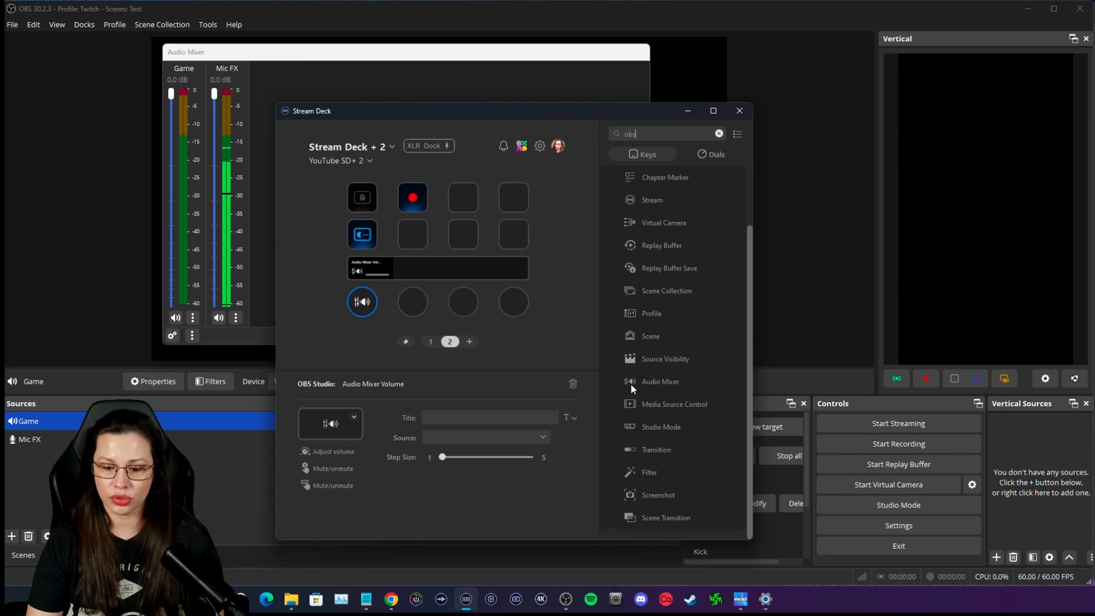
left_click_drag(631, 388, 464, 198)
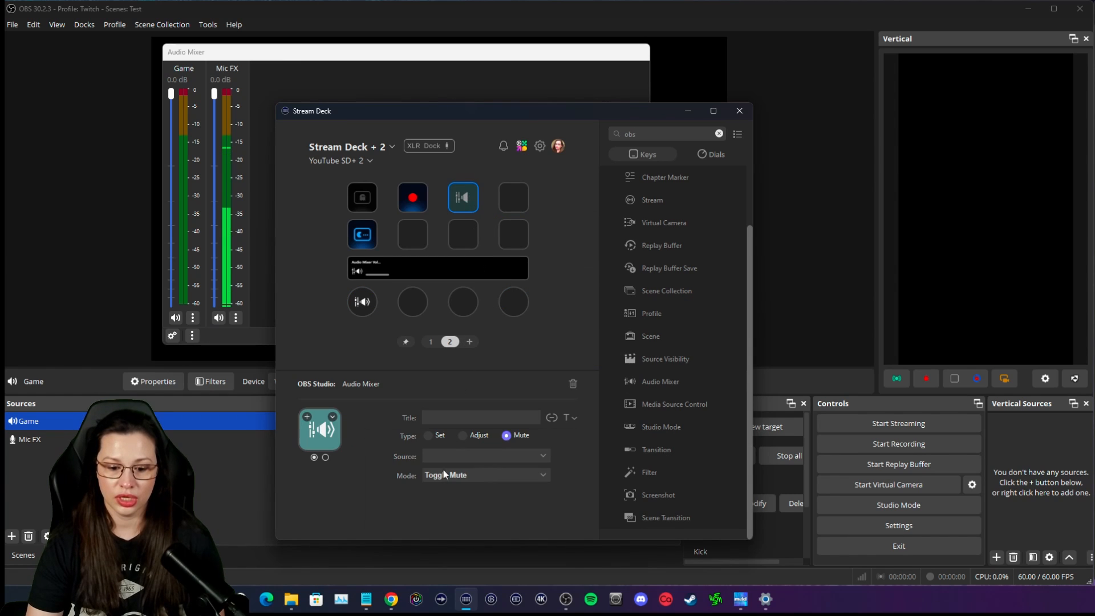
left_click(462, 435)
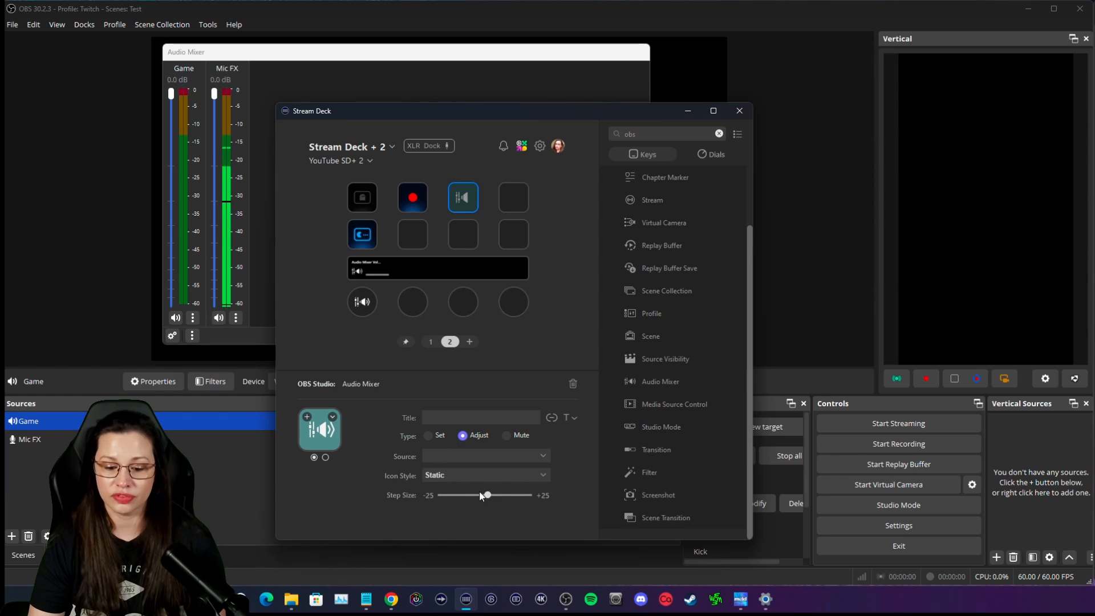
left_click(467, 195)
key("Delete")
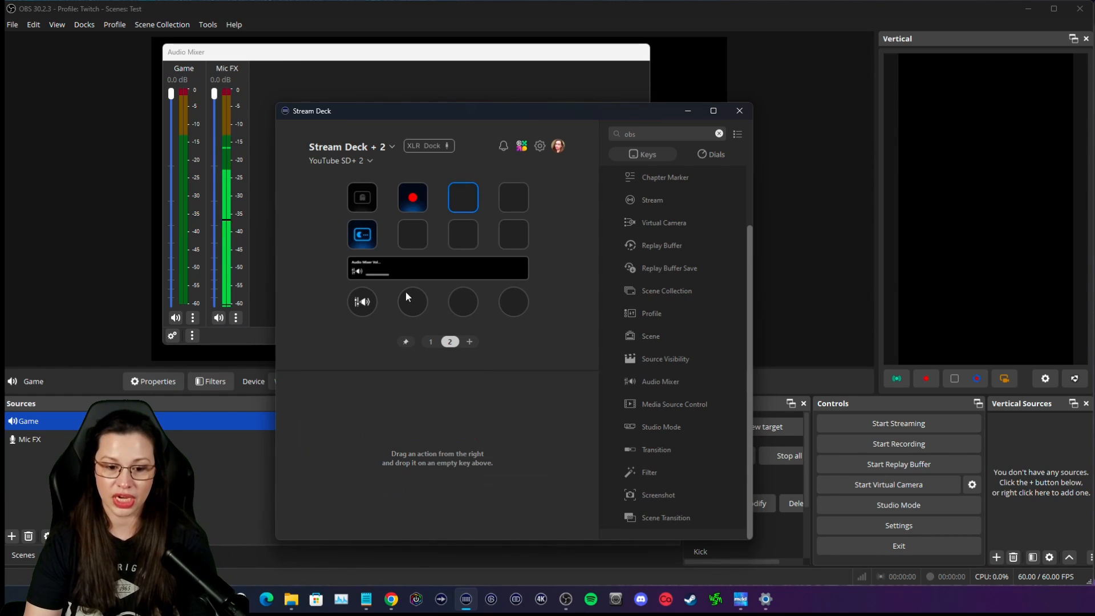
Step: Set the first dial's Audio Mixer Volume source to Game
left_click(364, 304)
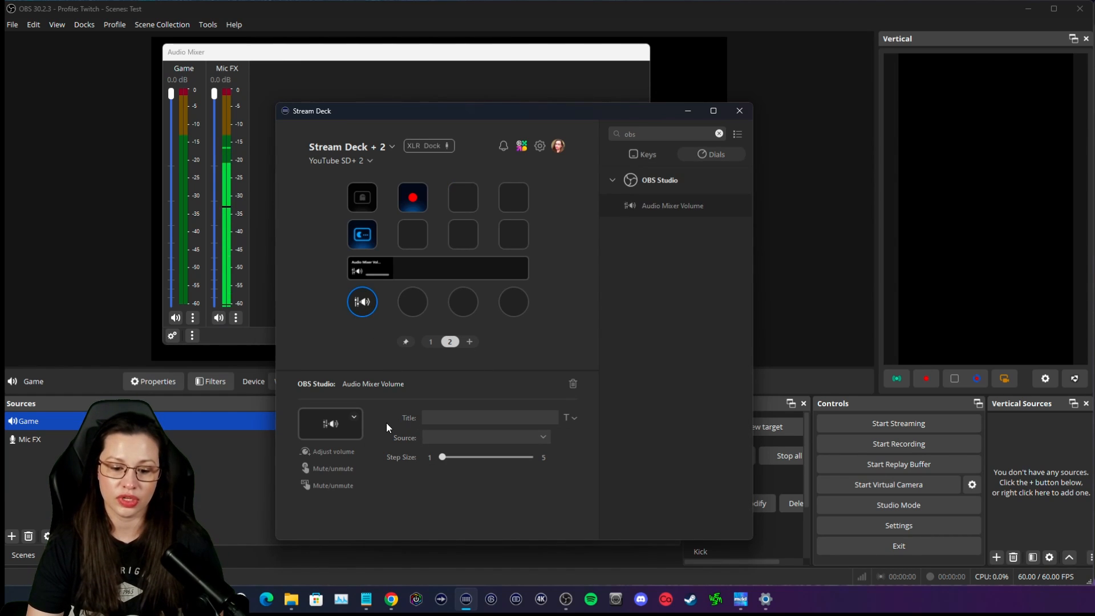
left_click(443, 440)
left_click(450, 452)
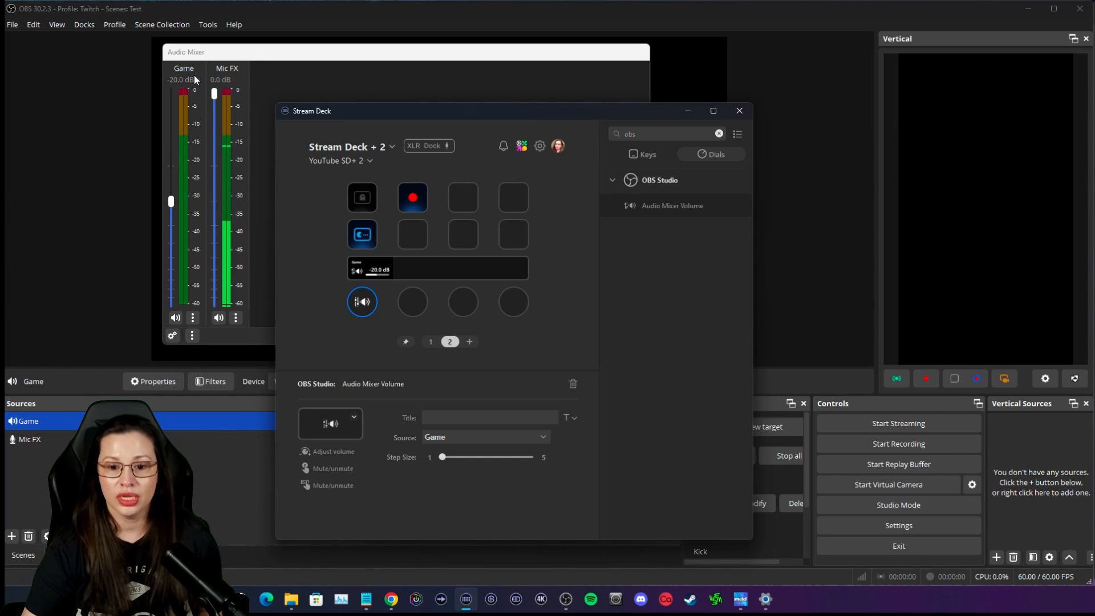
Step: Search the actions for "wave", assign the Wave Link Input action to the second dial, and set its input to Game
left_click(647, 154)
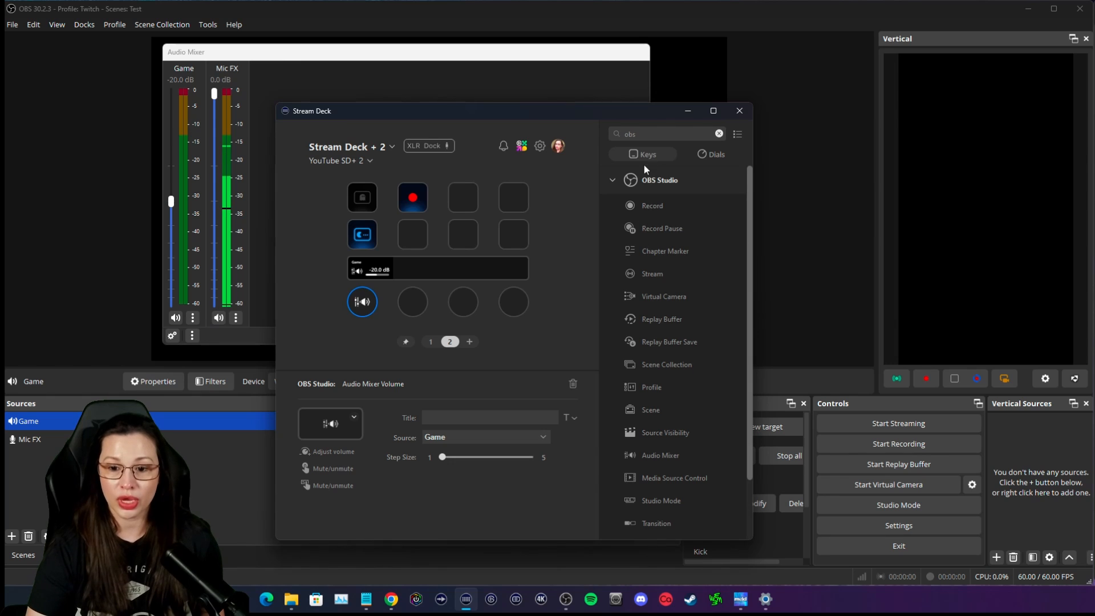
left_click(719, 133)
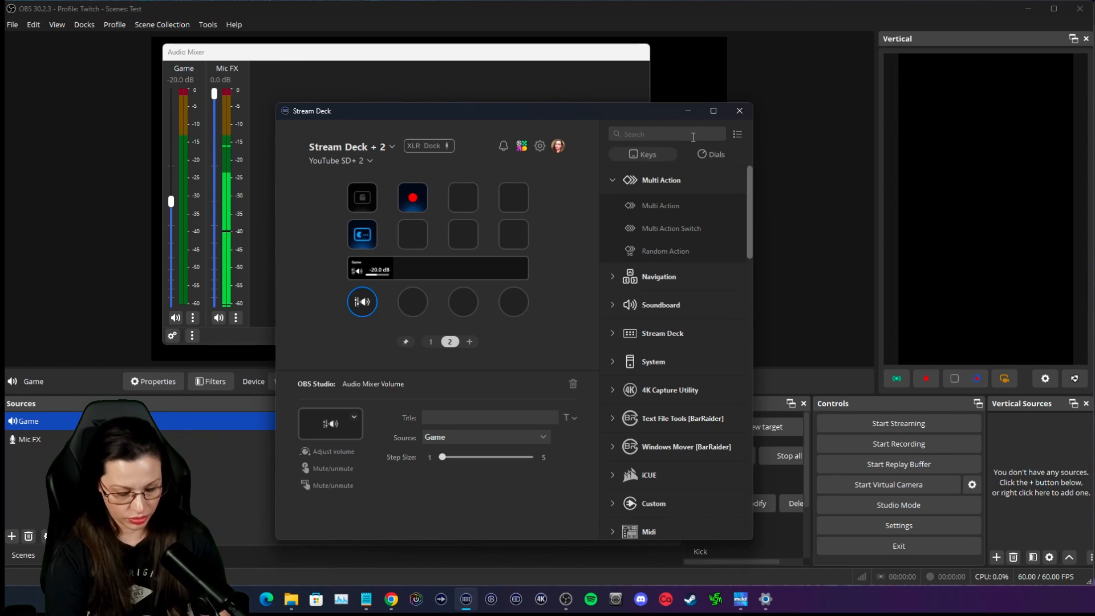
type("wave")
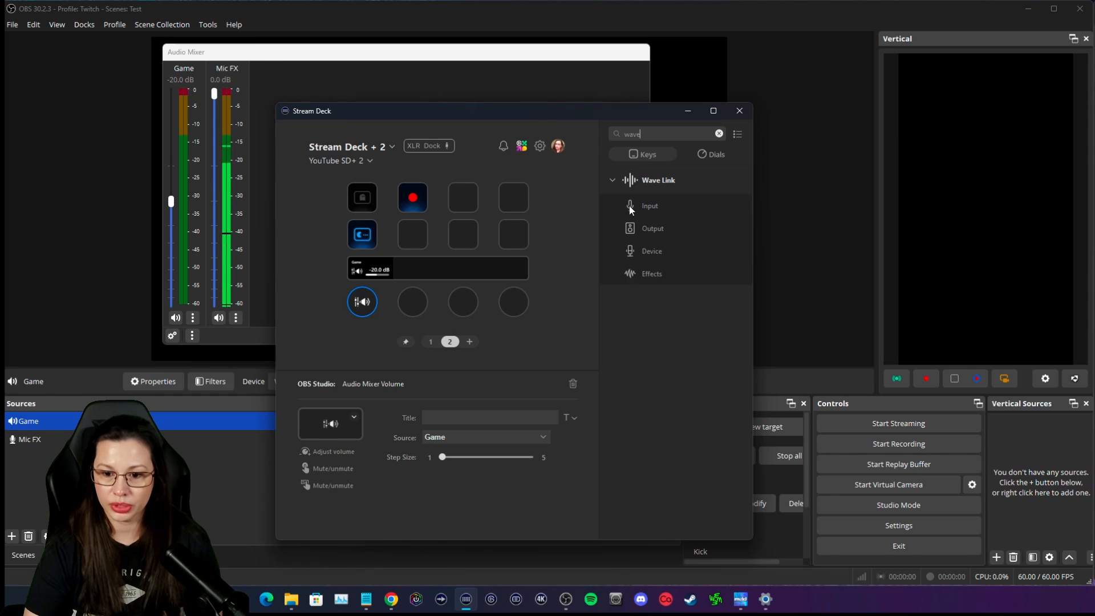
left_click_drag(630, 210, 412, 302)
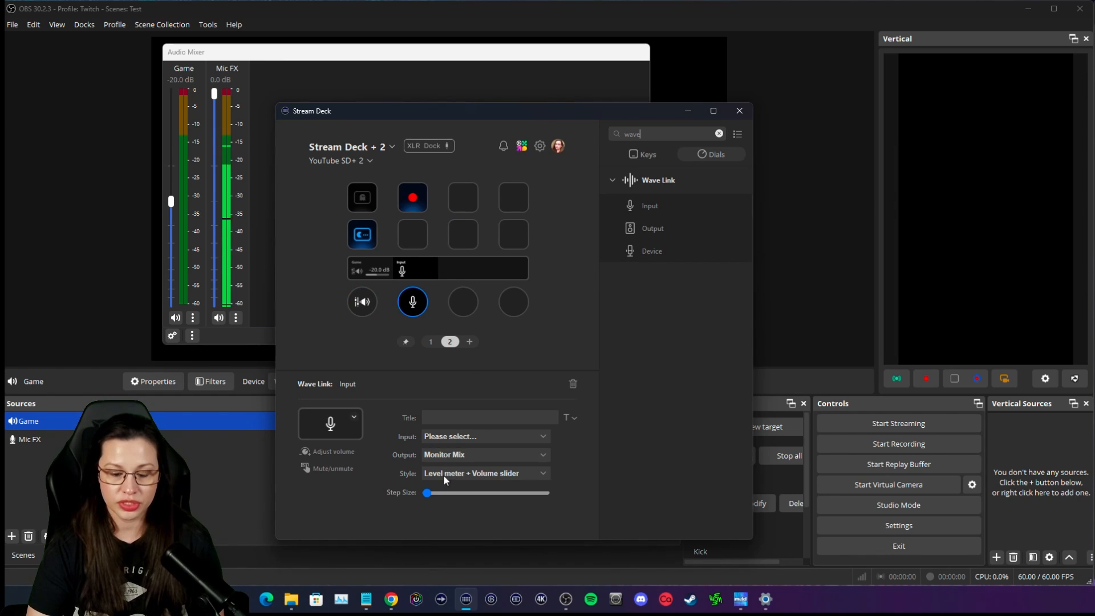
left_click(467, 437)
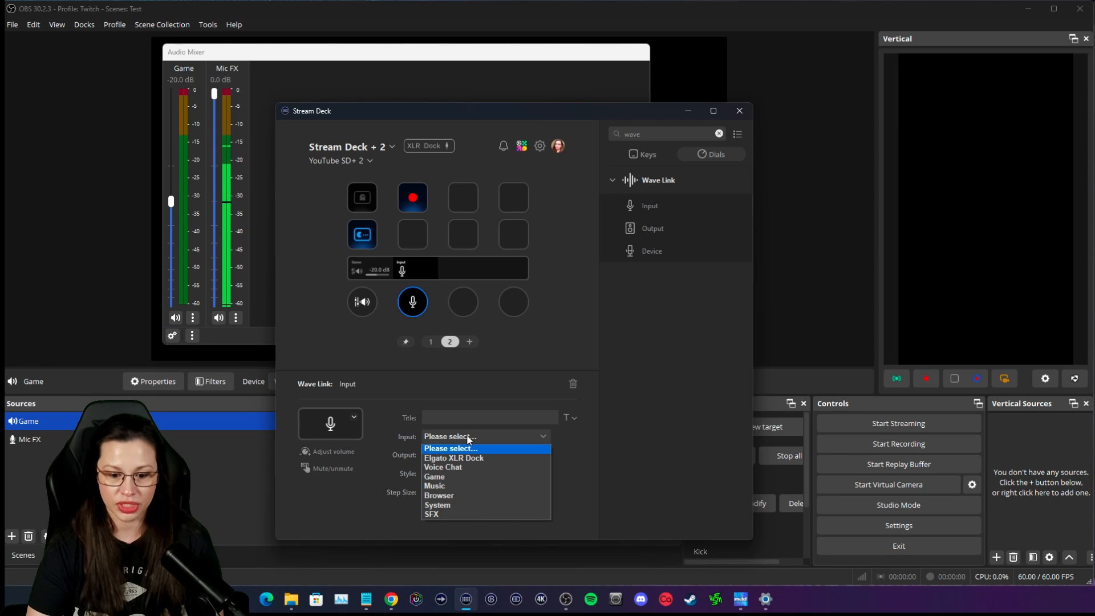
left_click(439, 477)
left_click(398, 365)
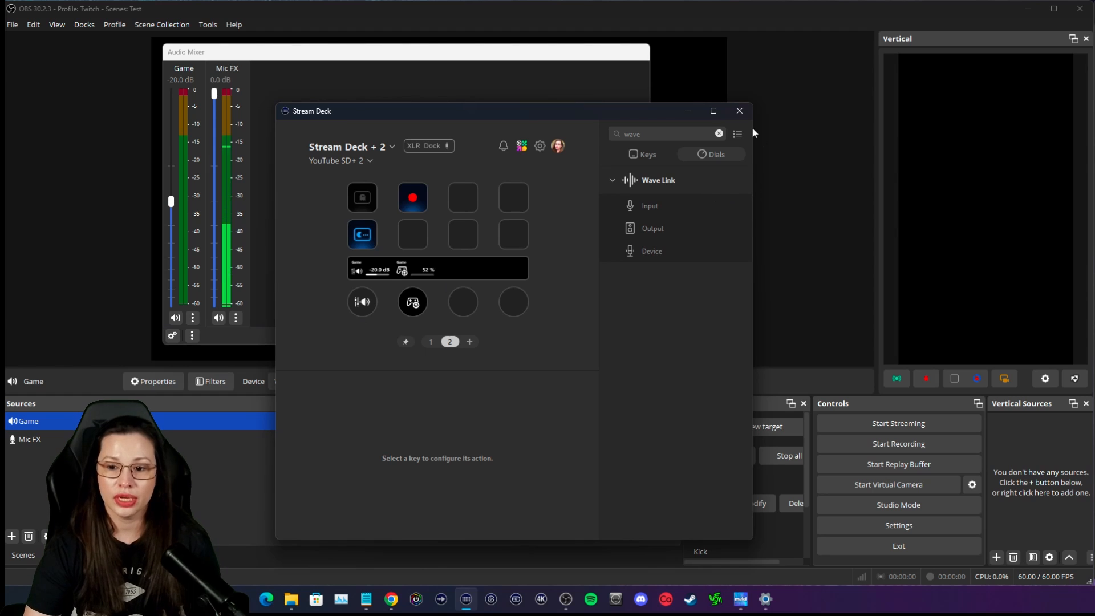
Step: Close Stream Deck, switch to Wave Link, and review the Game input's settings, including Low Latency Mode
left_click(739, 111)
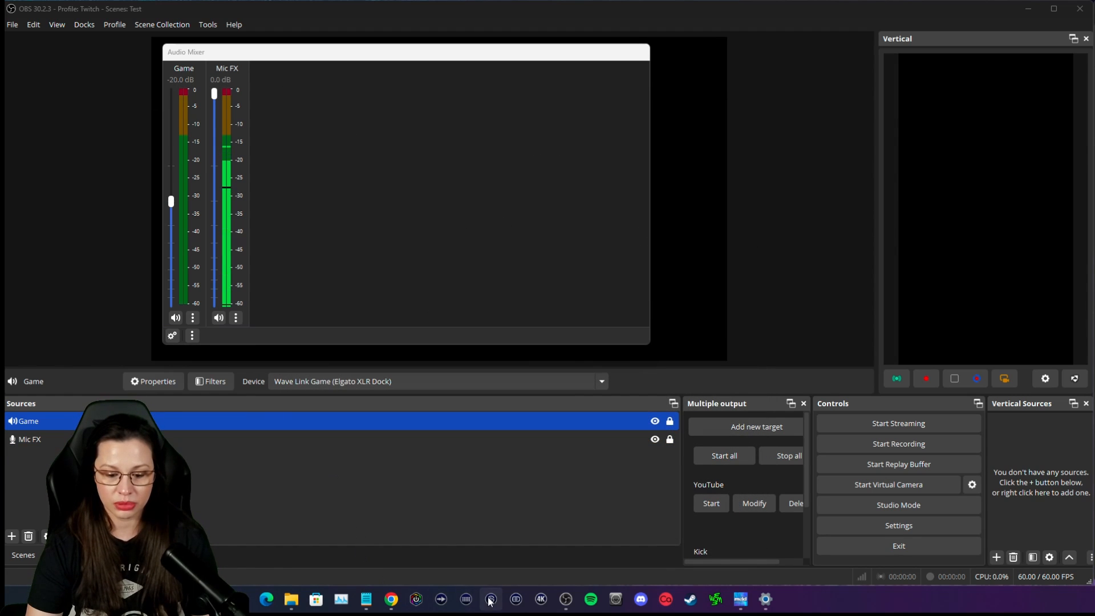
key("alt+Tab")
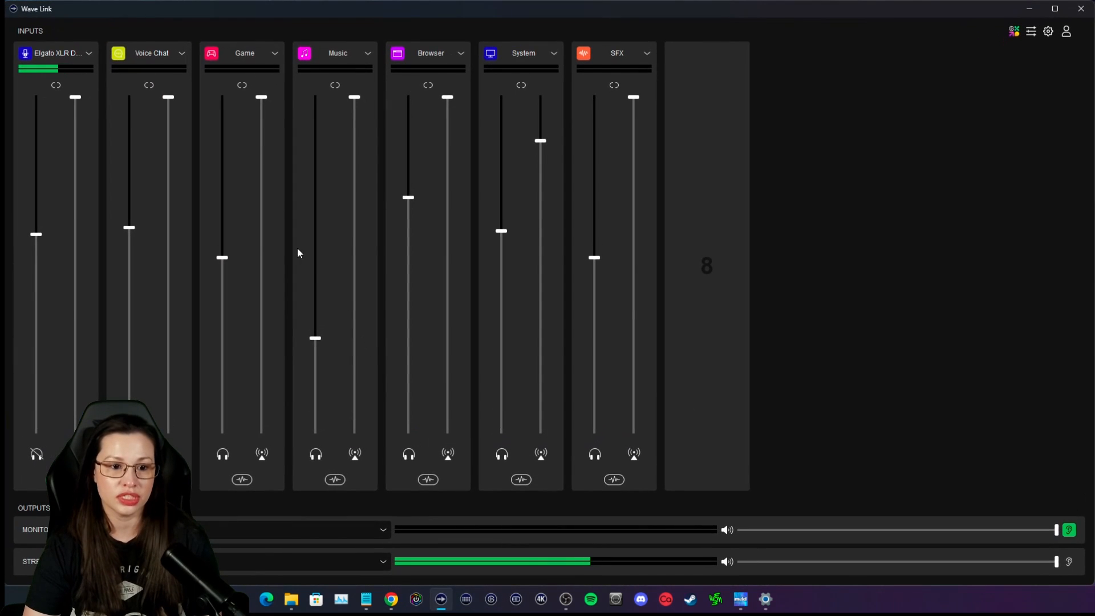
left_click(276, 53)
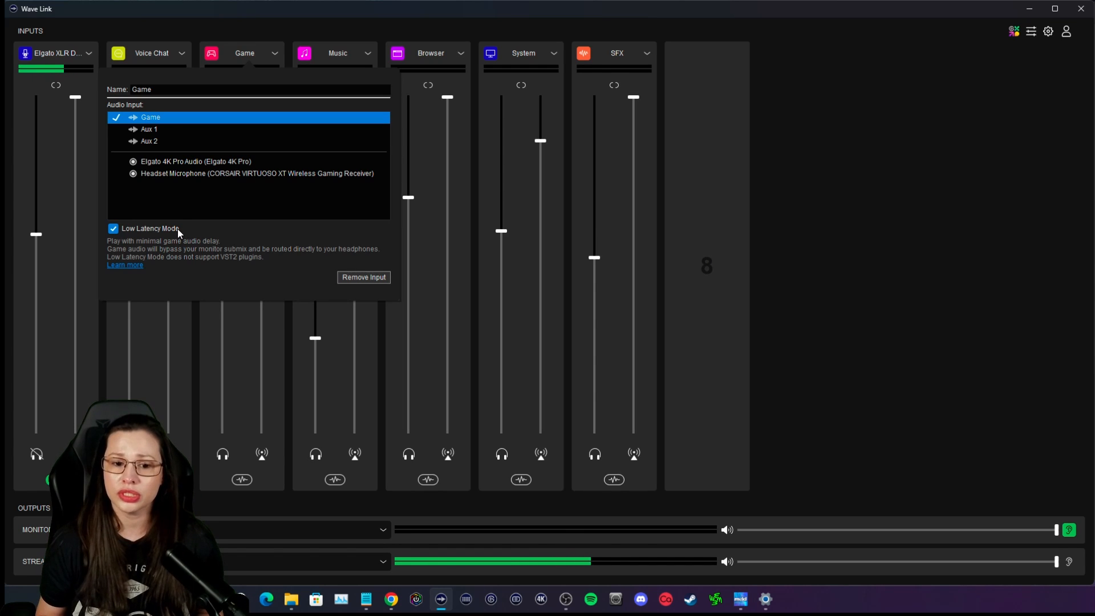
left_click(916, 359)
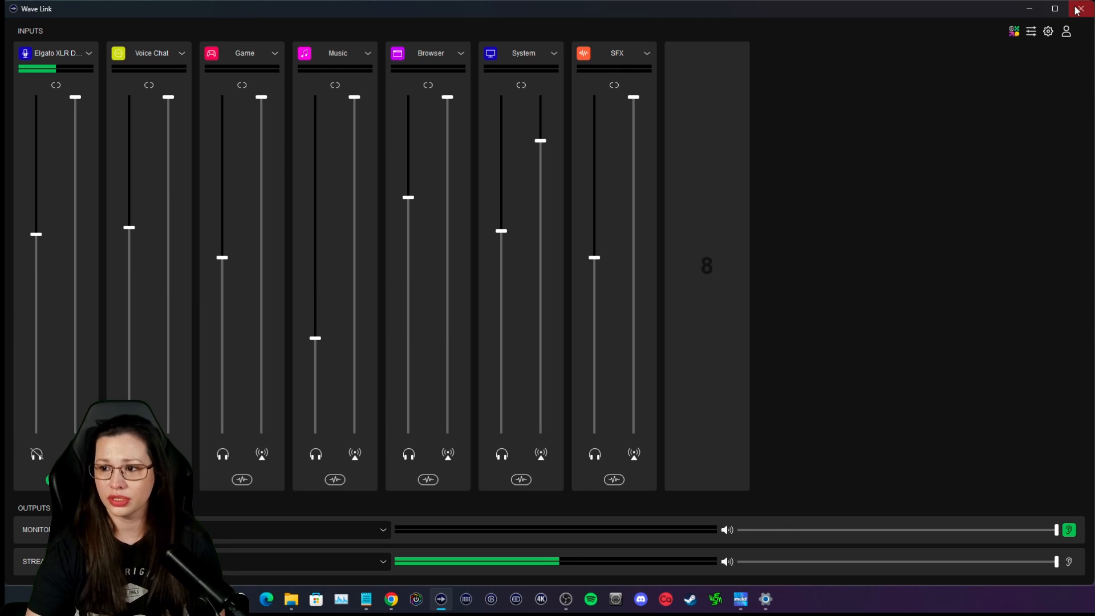